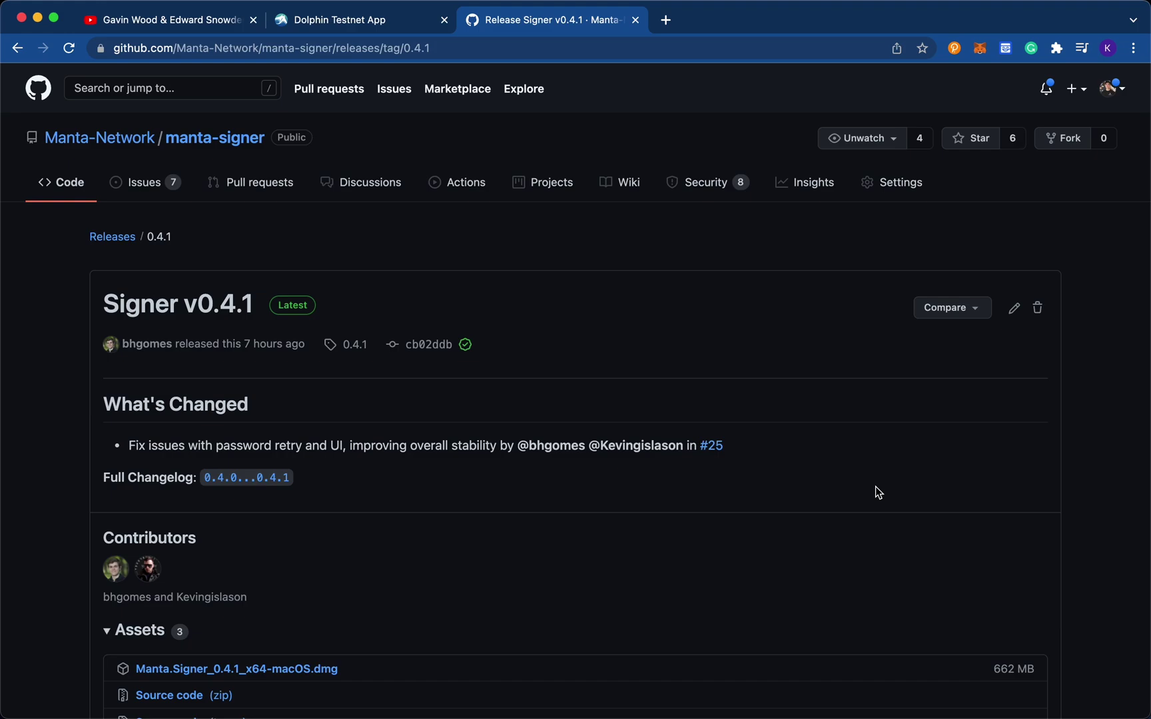
# Scroll to the release assets and download Manta.Signer_0.4.1_x64-macOS.dmg (662 MB)
pyautogui.scroll(-1, 875, 492)
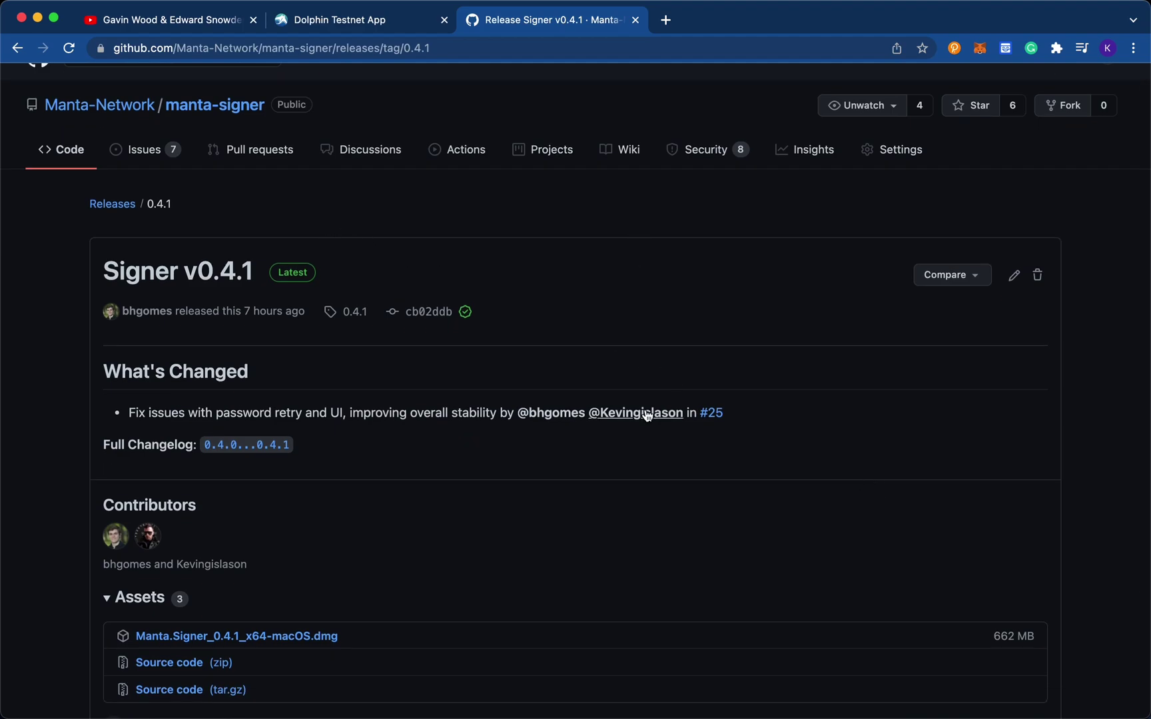
pyautogui.scroll(-2, 607, 508)
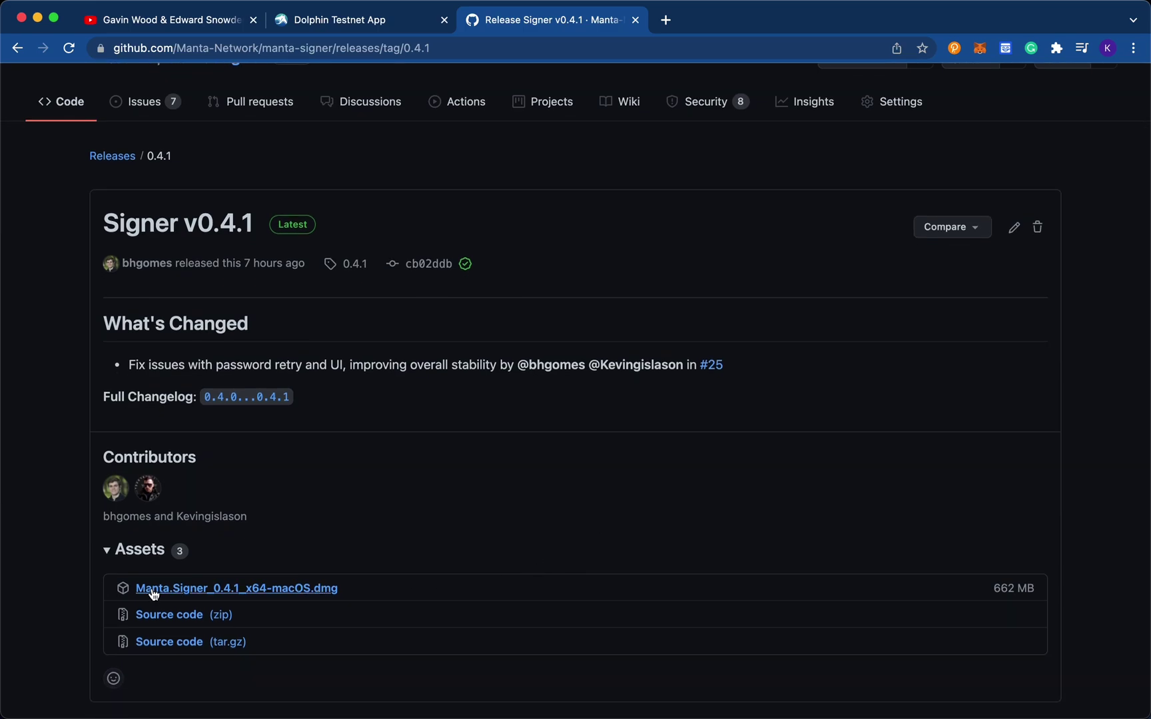
pyautogui.click(239, 596)
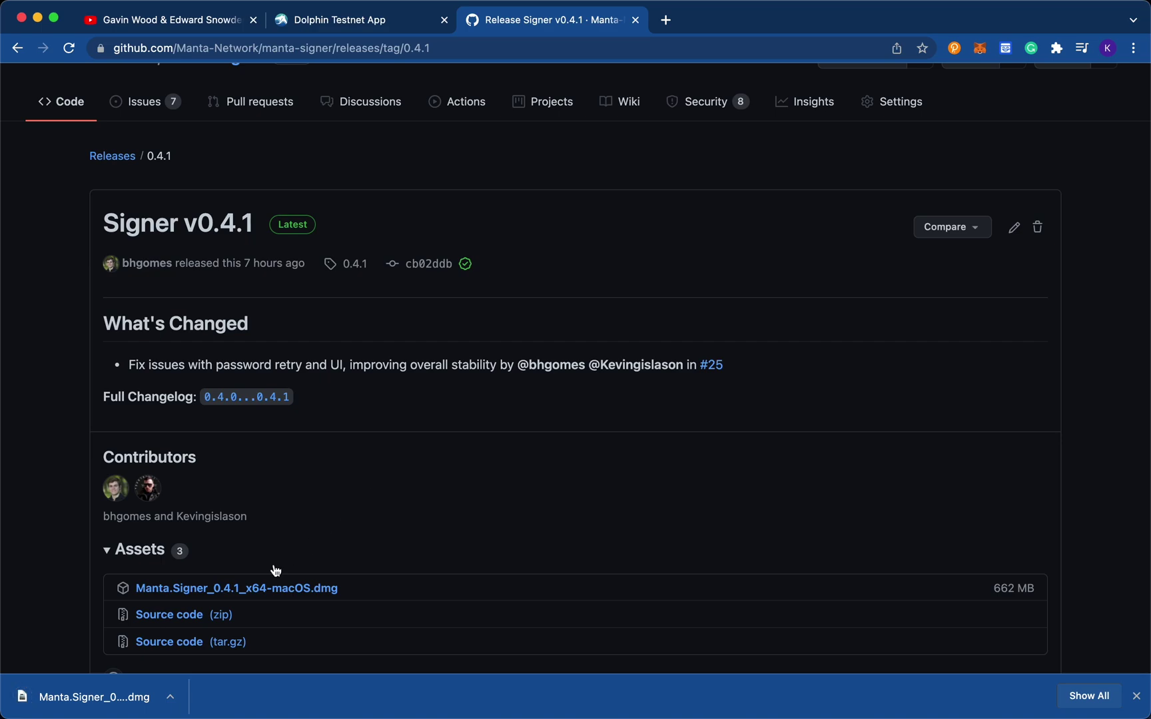
# Copy Manta Signer from the downloaded disk image into Applications, close both Finder windows, and open Launchpad
pyautogui.click(132, 696)
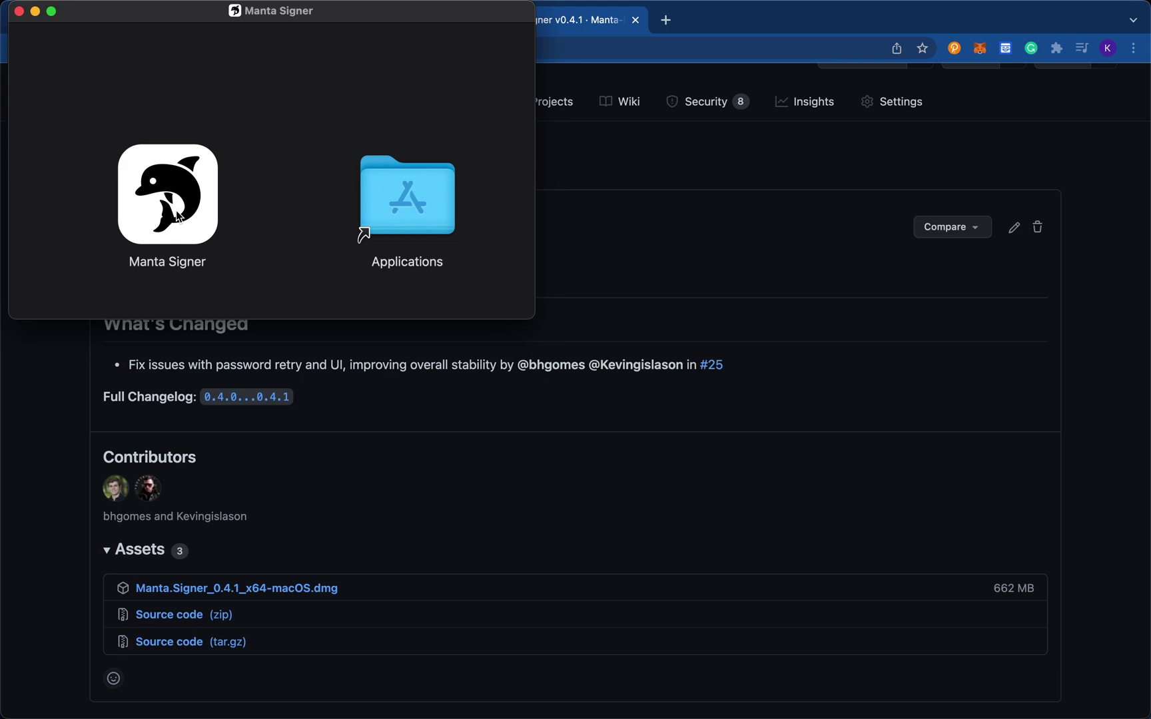
pyautogui.moveTo(177, 216); pyautogui.dragTo(433, 198)
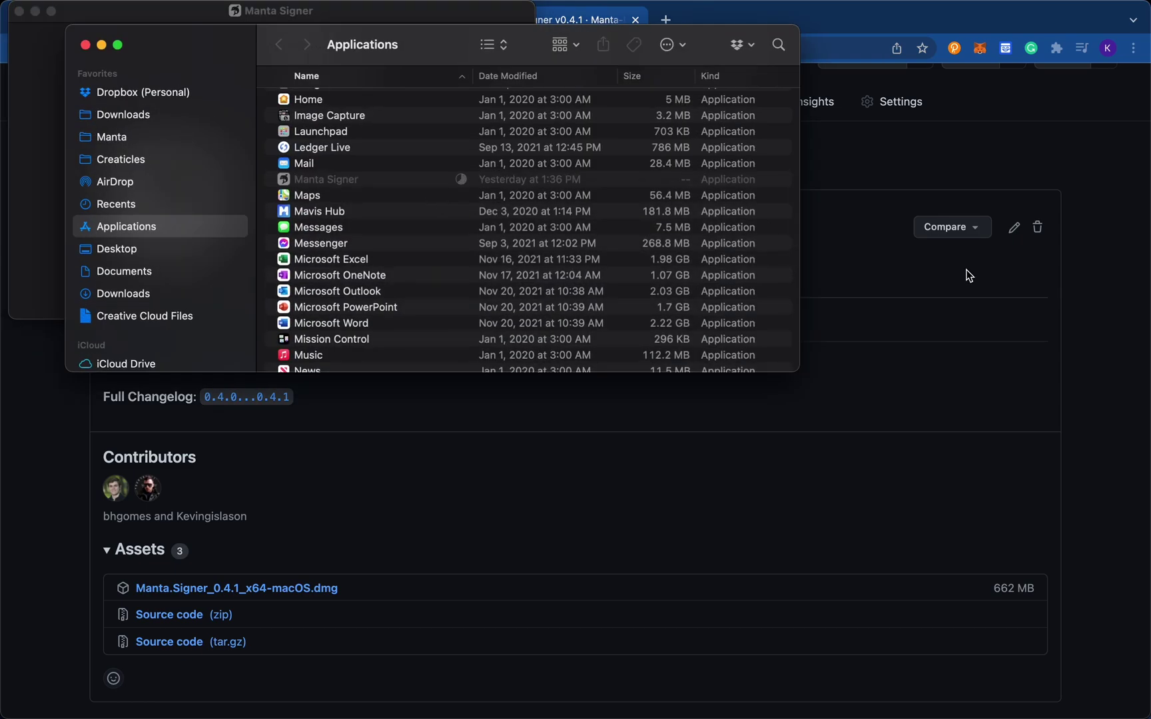
pyautogui.press('super+w')
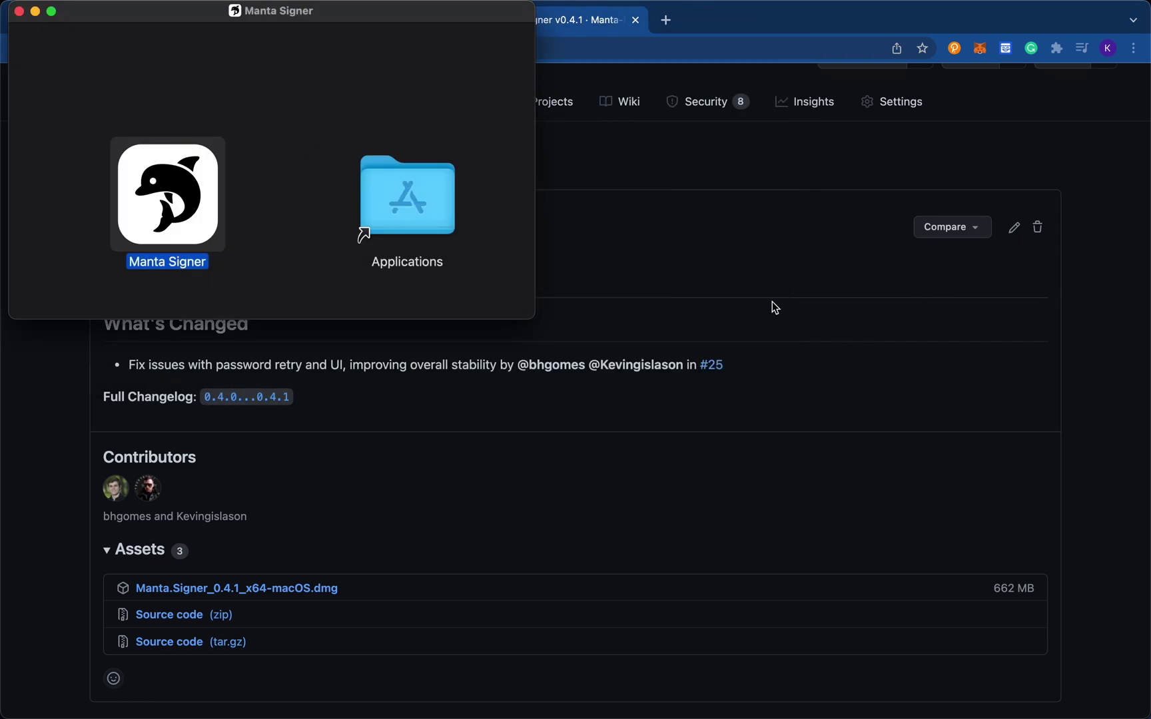
pyautogui.press('super+w')
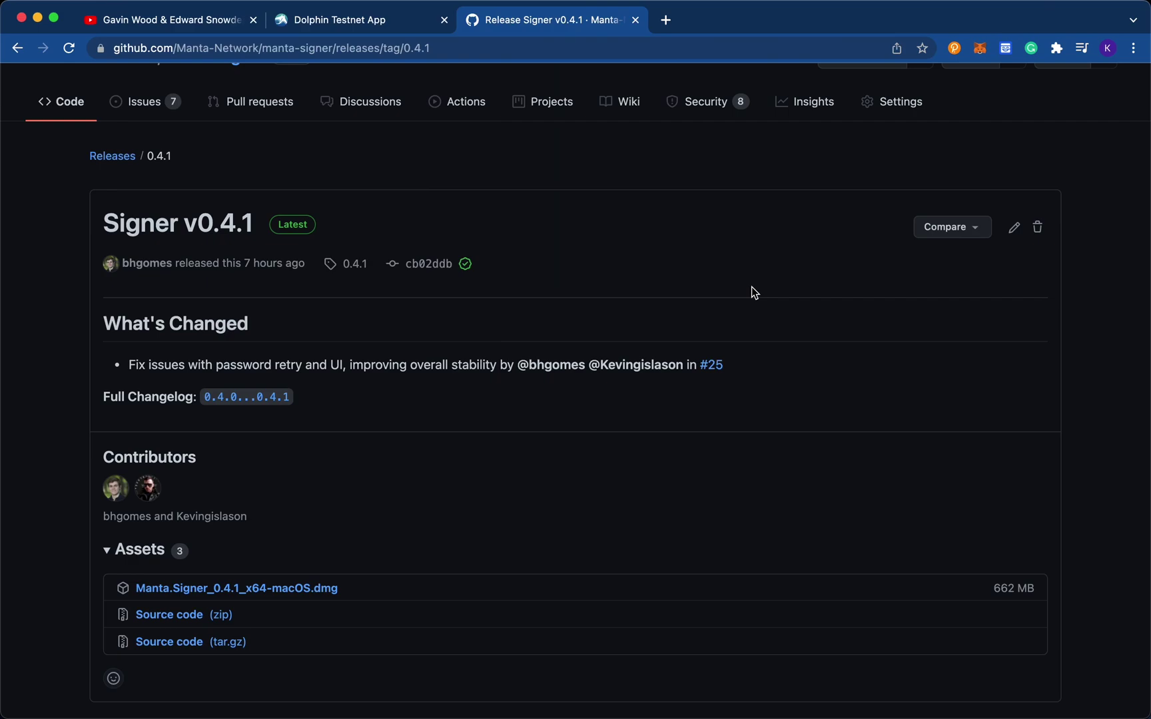
pyautogui.press('F4')
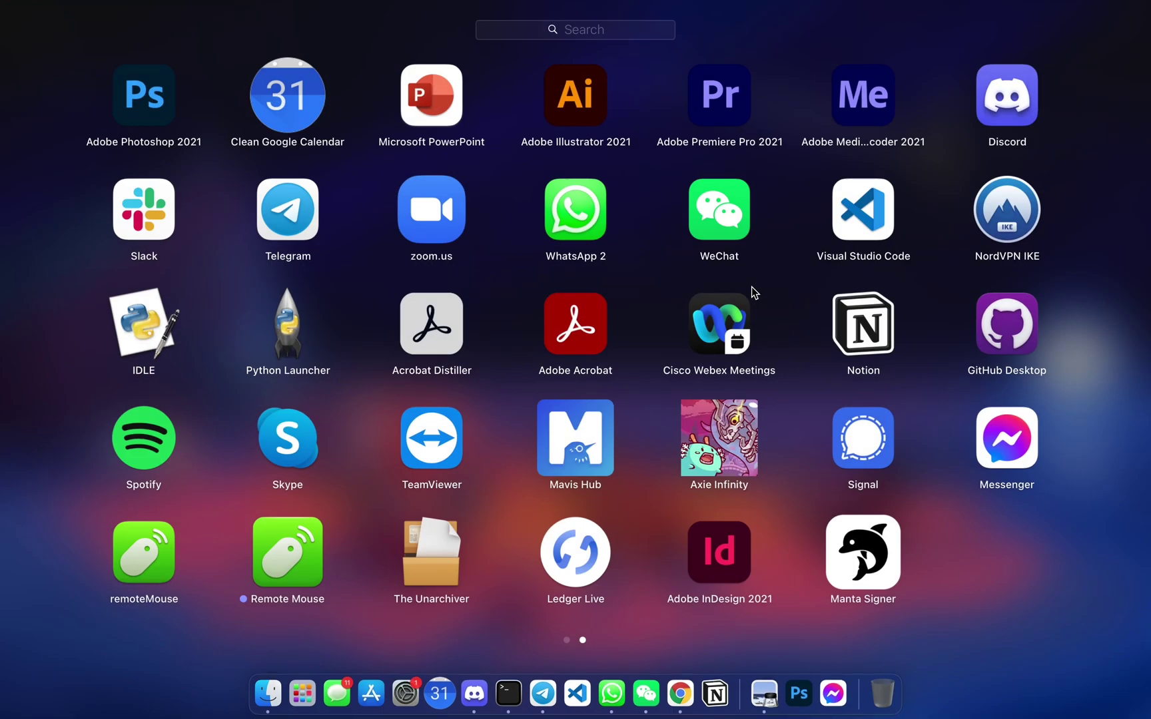
# Launch Manta Signer from Launchpad and dismiss the unverified-developer warning
pyautogui.write('manta')
pyautogui.click(577, 93)
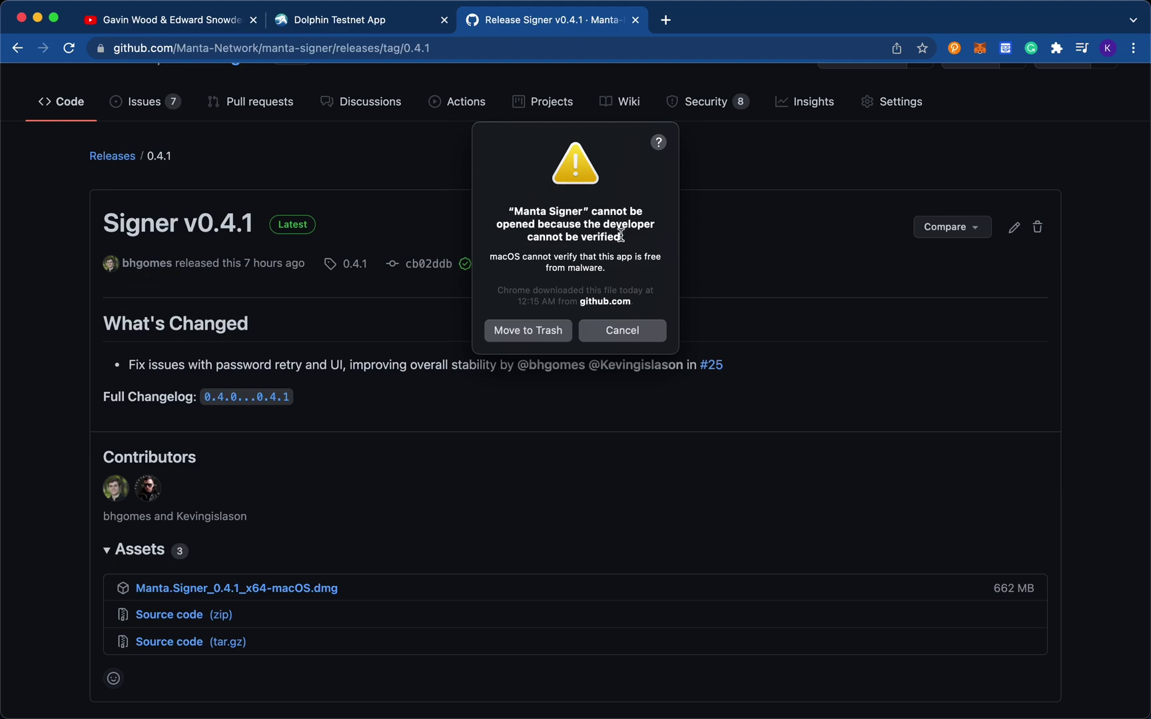
pyautogui.click(615, 339)
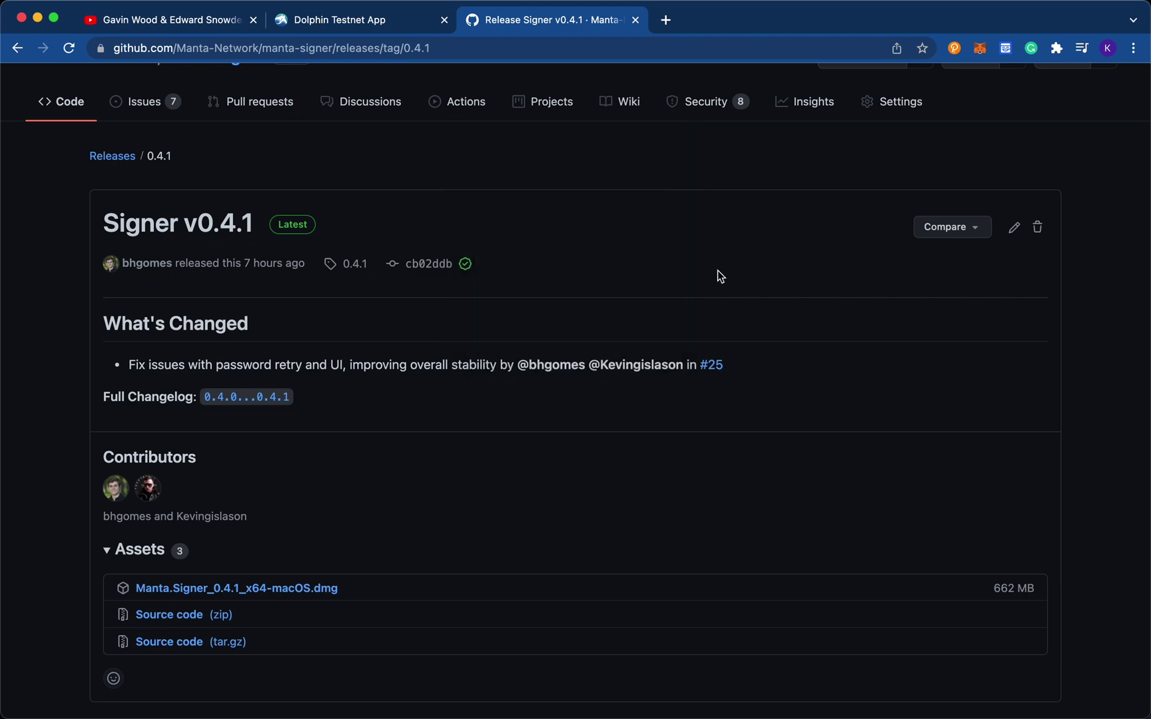
# Allow Manta Signer with Open Anyway in System Preferences' Security & Privacy and confirm opening it
pyautogui.press('F4')
pyautogui.write('system')
pyautogui.press('Return')
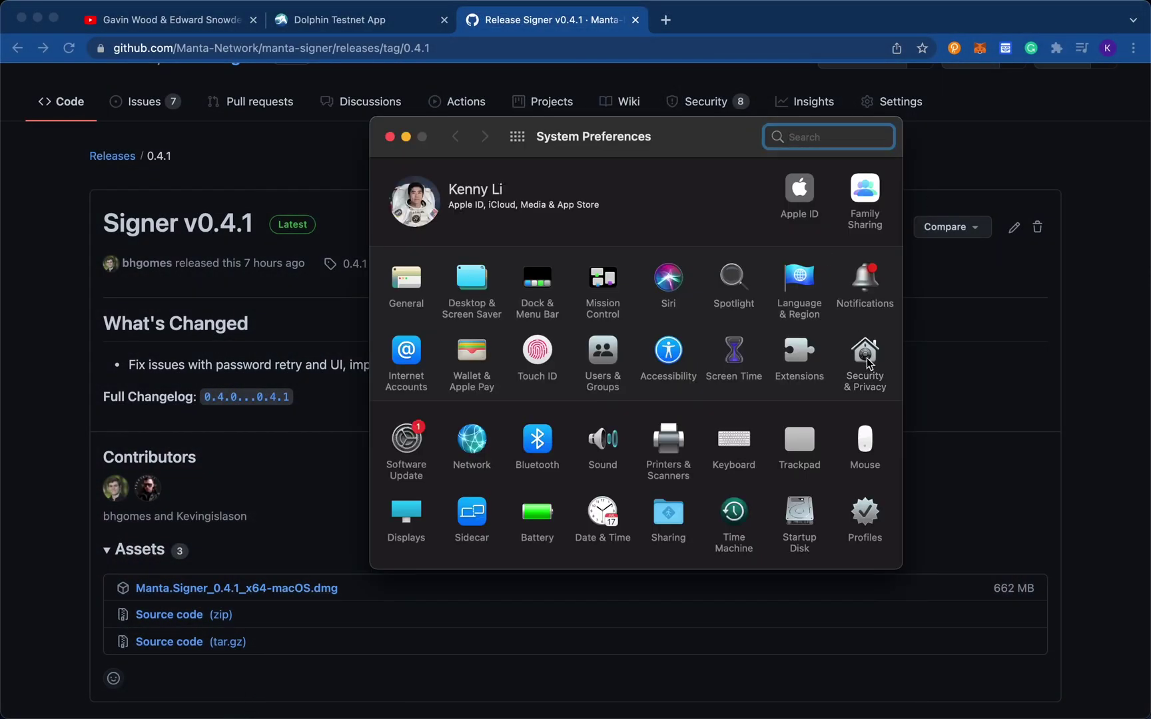
pyautogui.click(866, 363)
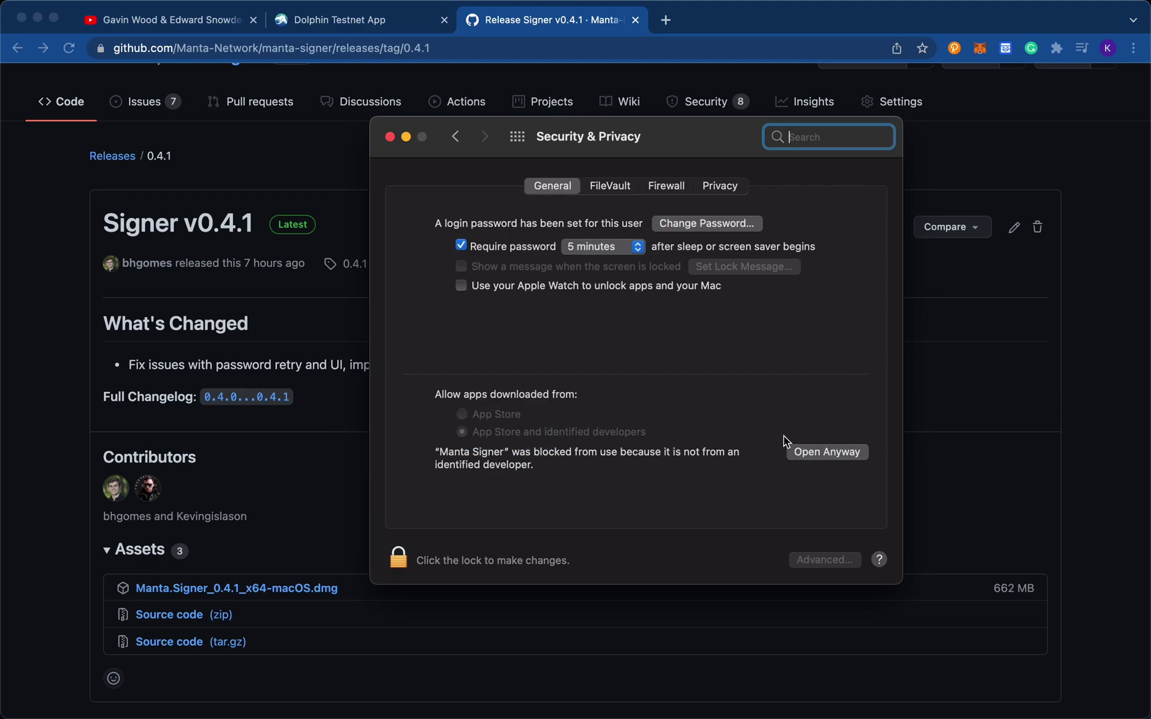
pyautogui.click(799, 449)
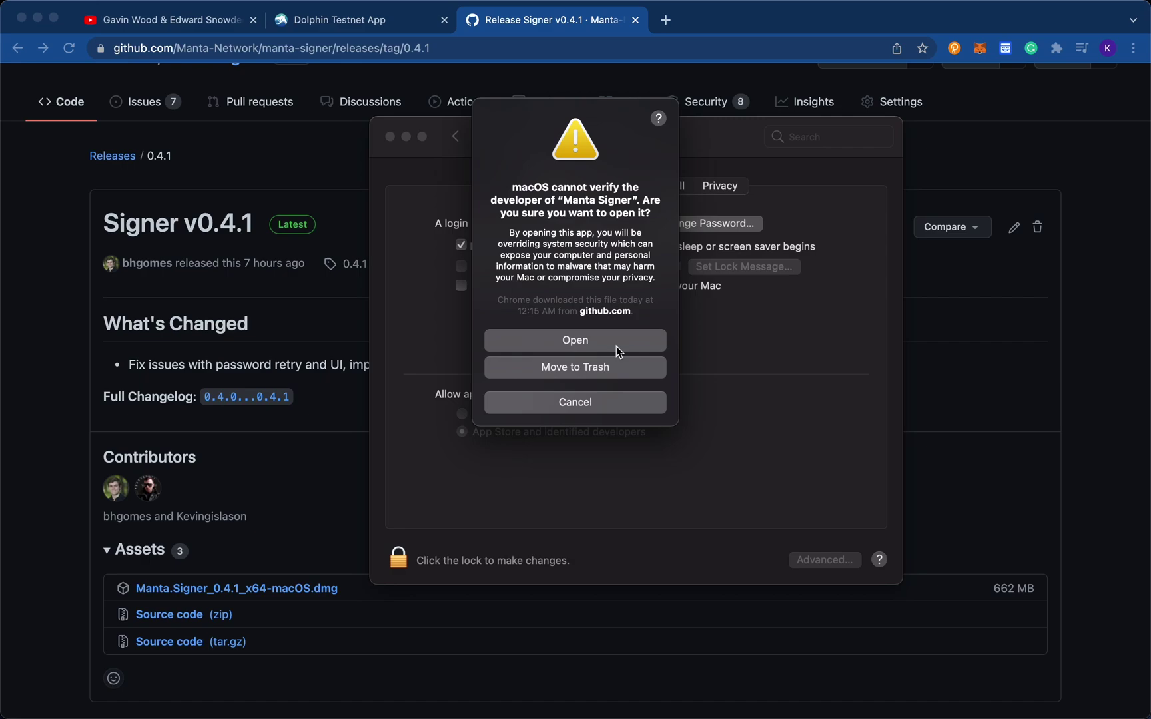
pyautogui.click(616, 345)
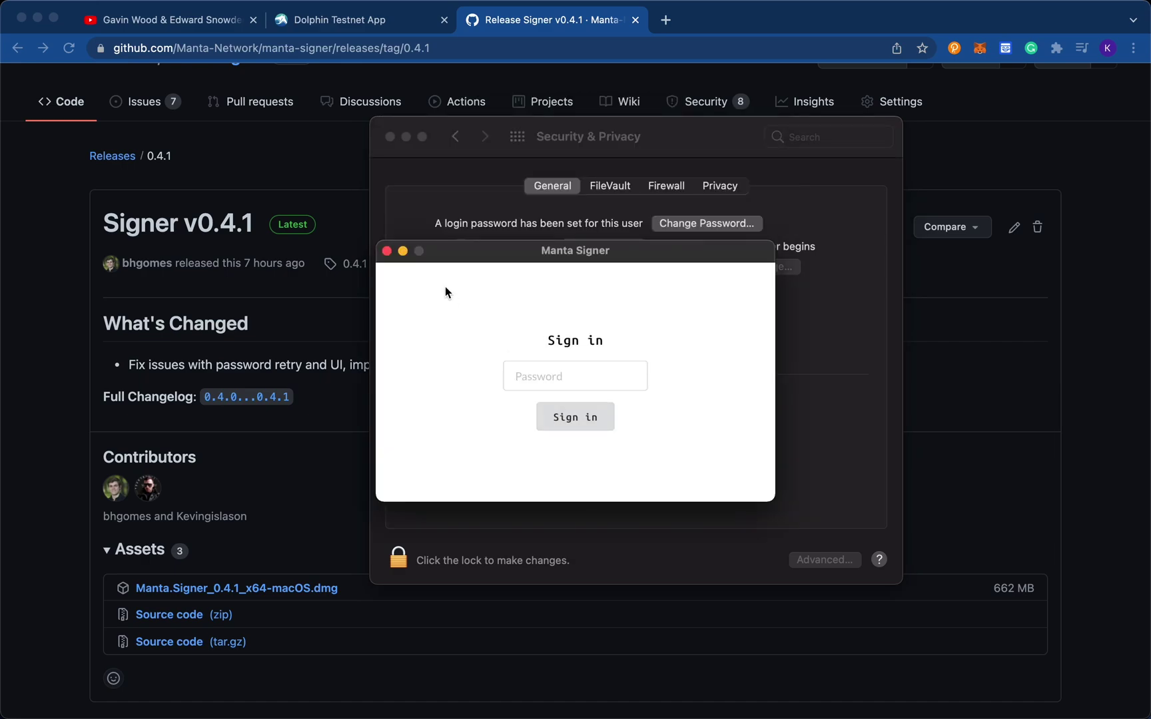
# Close System Preferences, sign in to Manta Signer with the account password, then quit it from the menu bar
pyautogui.click(833, 338)
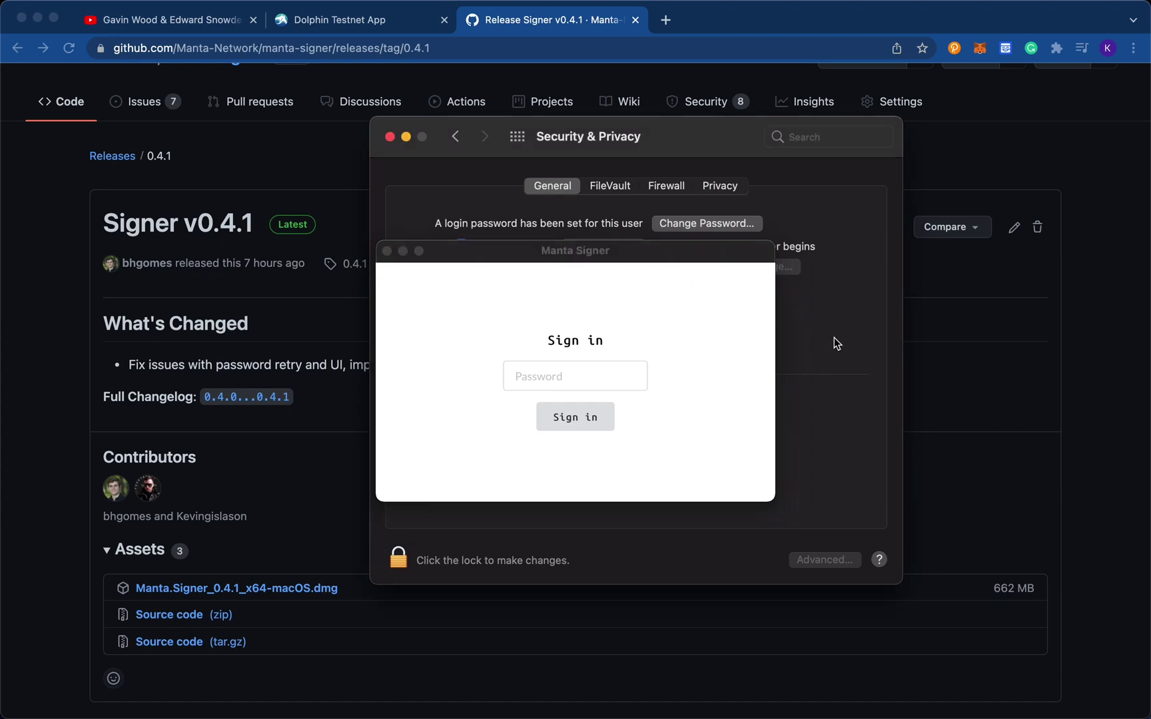
pyautogui.press('super+q')
pyautogui.click(587, 376)
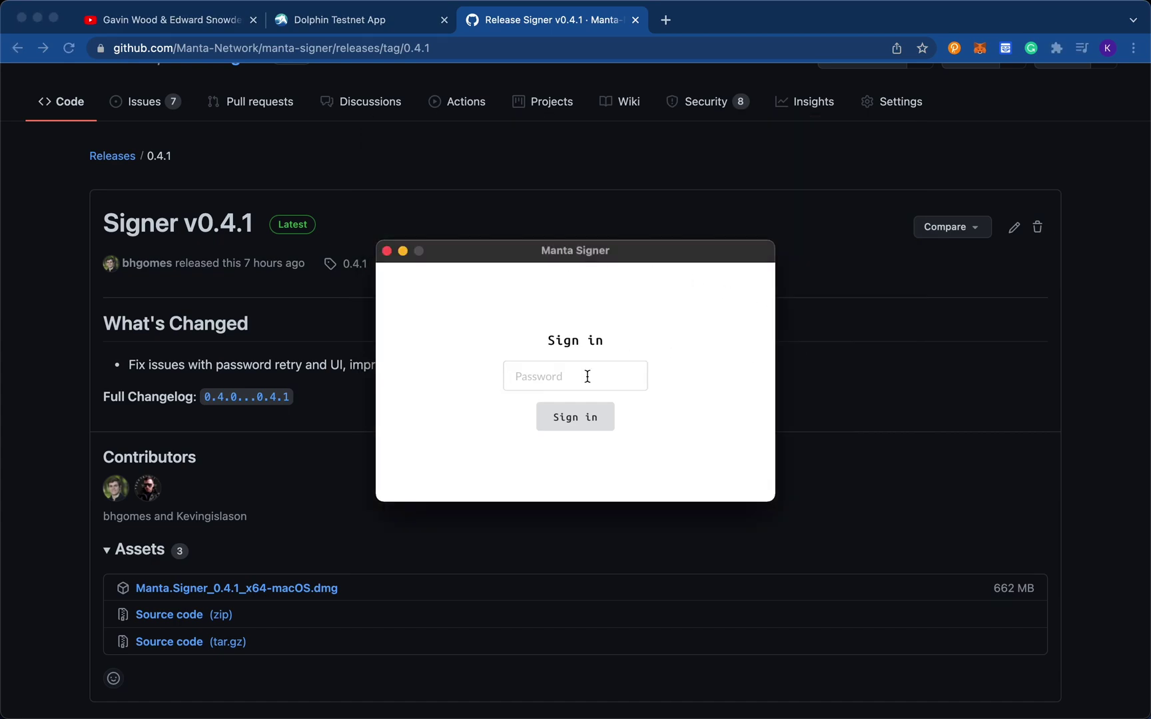
pyautogui.click(587, 377)
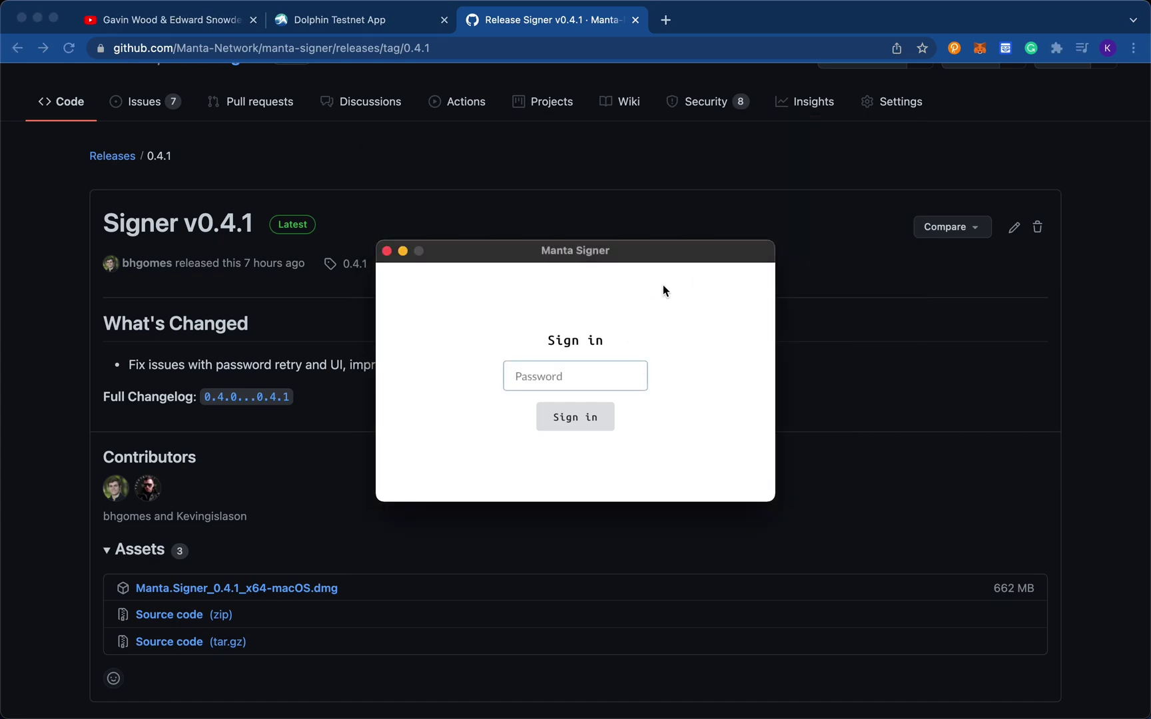
pyautogui.write('•••••••••')
pyautogui.click(574, 418)
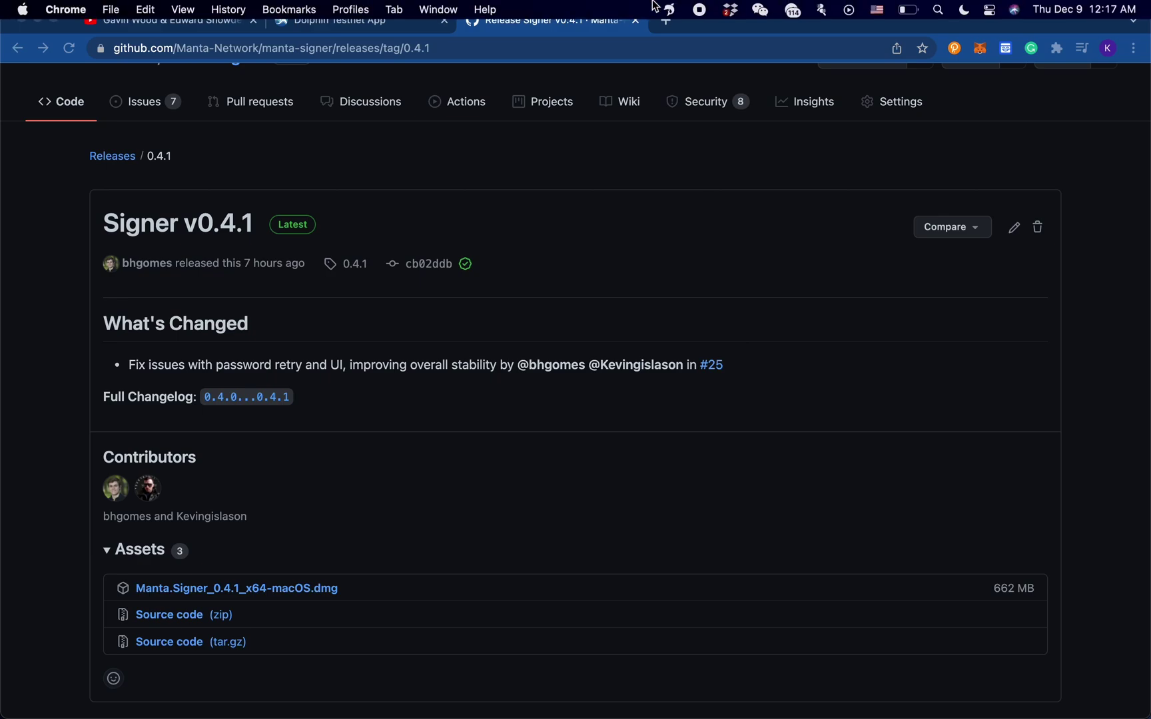
pyautogui.click(670, 10)
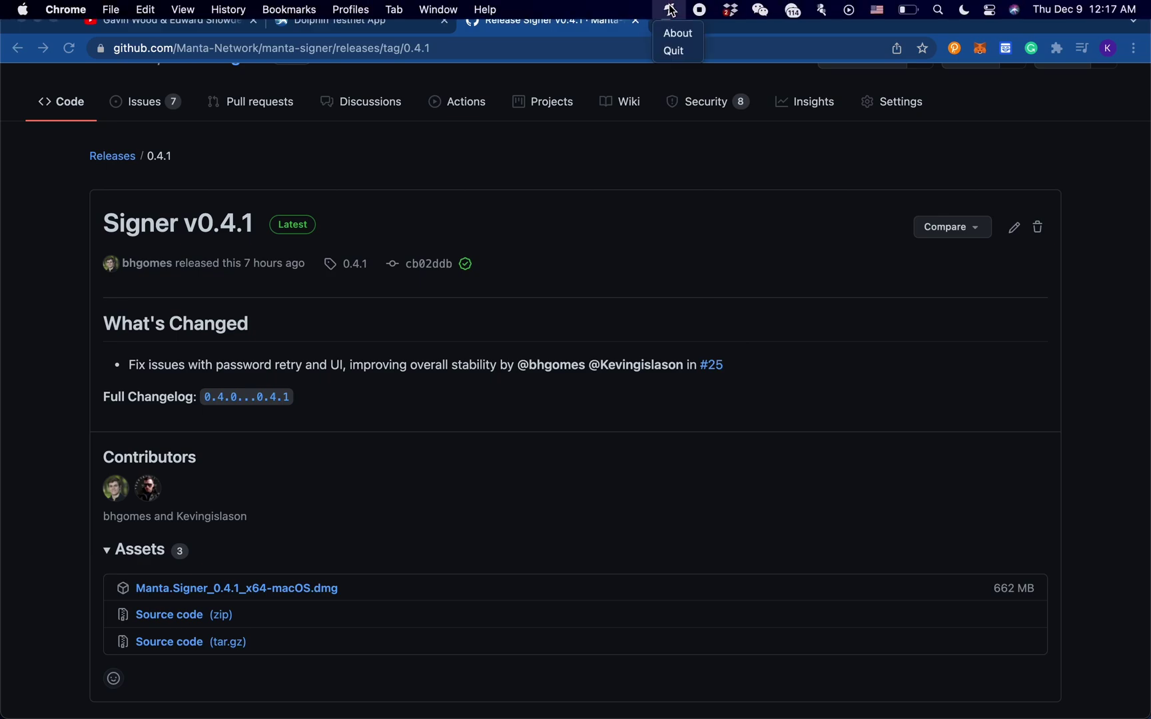
pyautogui.click(674, 51)
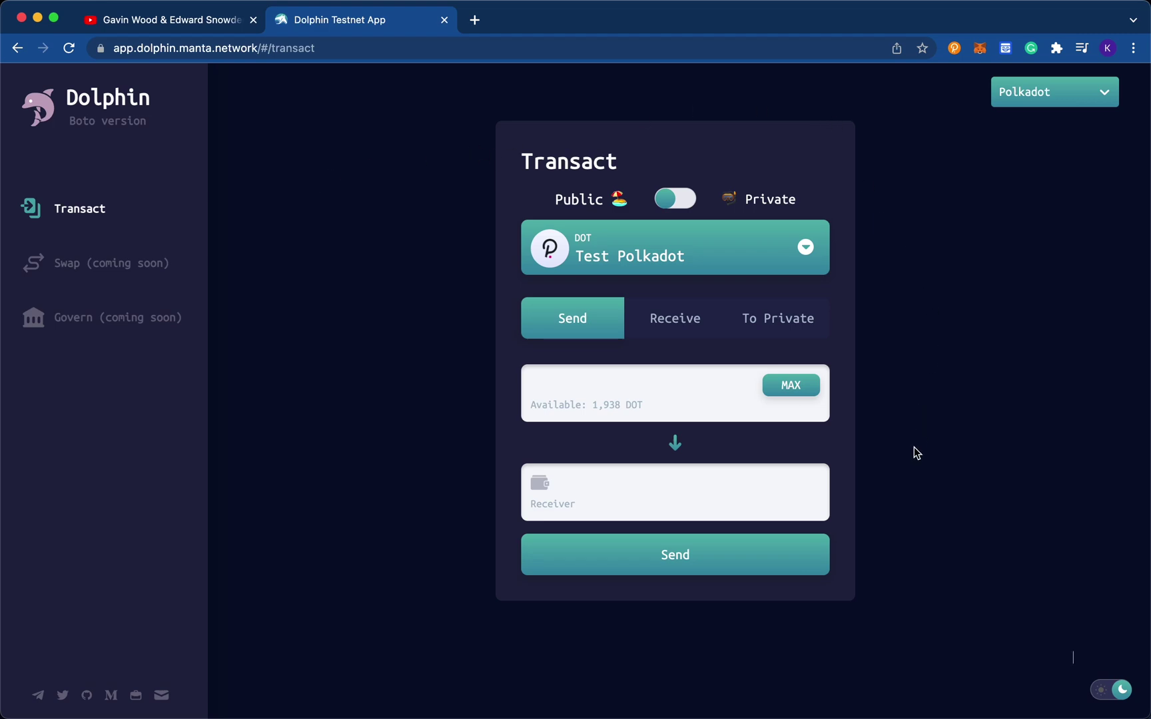
# Toggle the theme to light and back, then open Receive and select the Test Polkadot address
pyautogui.click(1122, 690)
pyautogui.click(1122, 692)
pyautogui.click(697, 333)
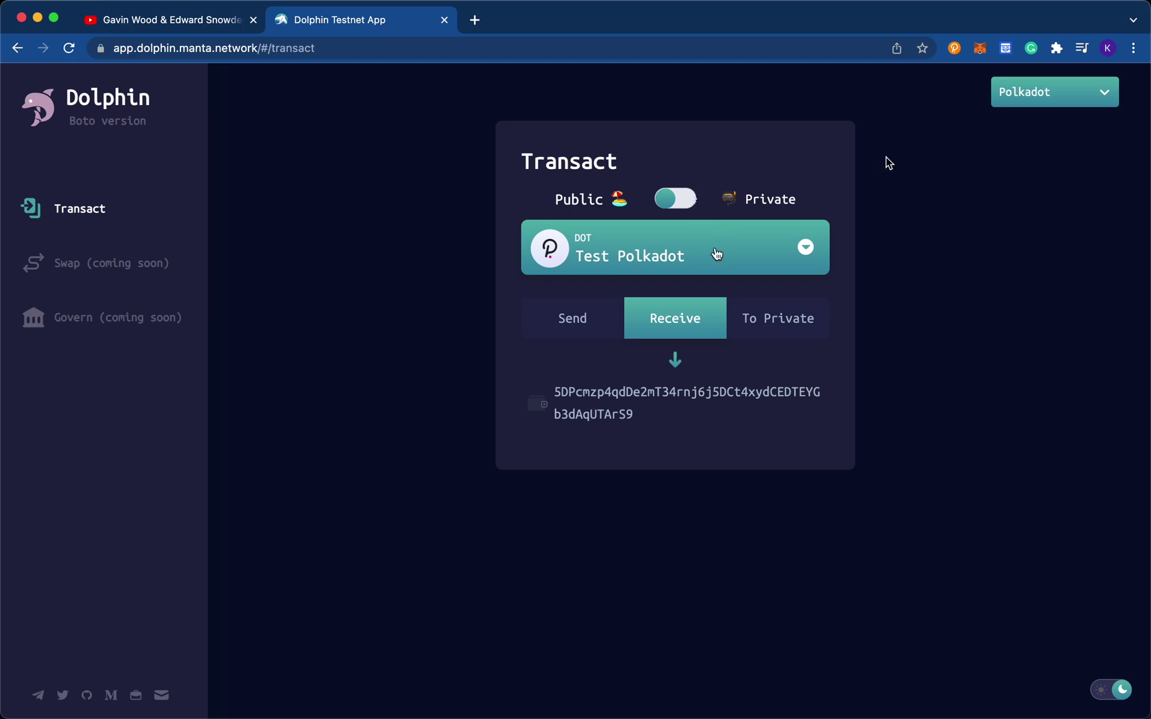
pyautogui.doubleClick(603, 393)
pyautogui.press('super+c')
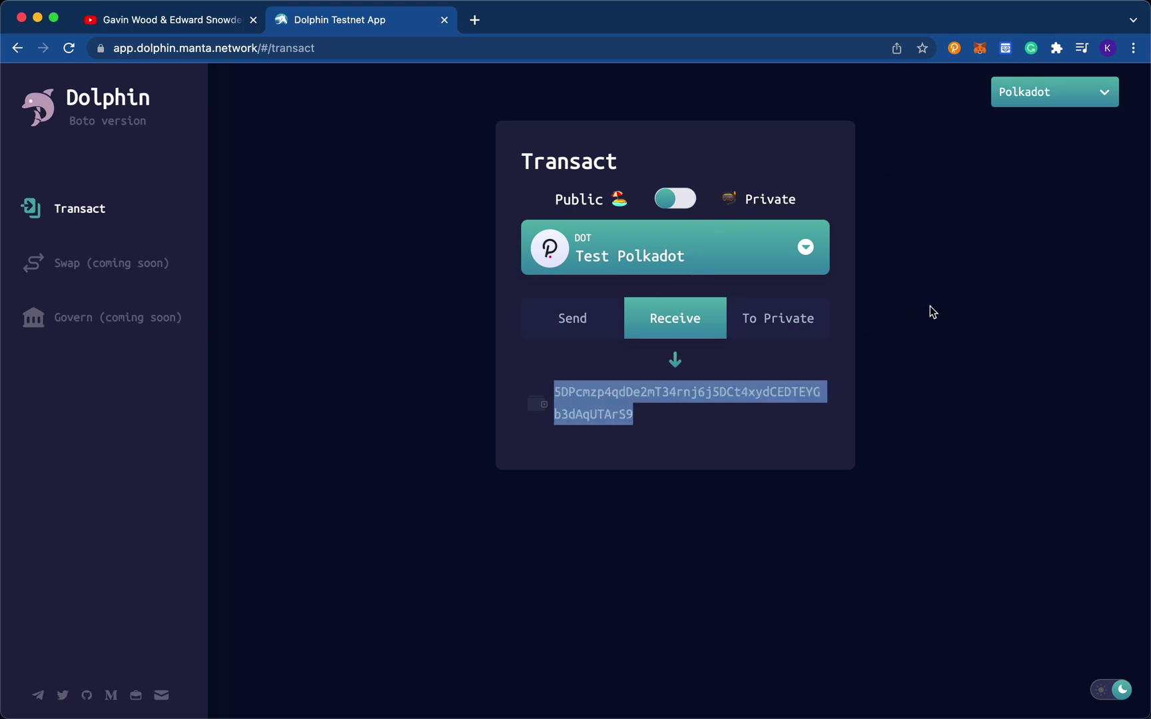
# In #dolphin-faucet, send /gimme-dol with the wallet address pasted as the address
pyautogui.press('super+Tab')
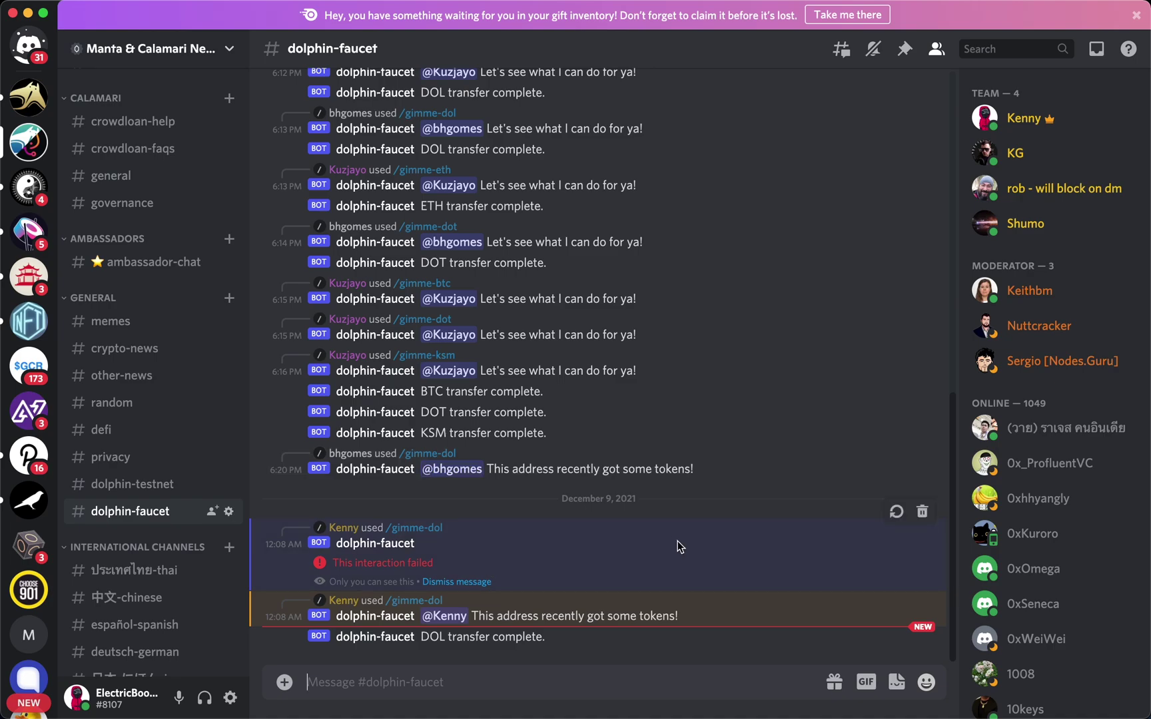
pyautogui.write('/')
pyautogui.scroll(-1, 661, 528)
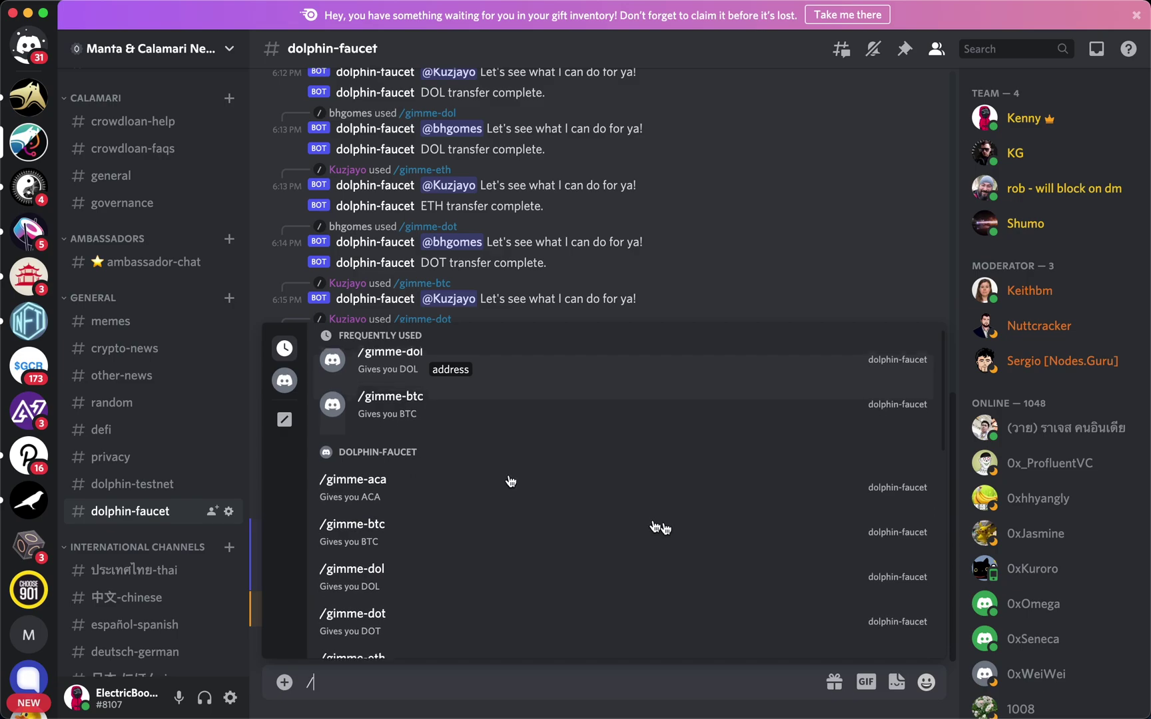
pyautogui.scroll(1, 507, 481)
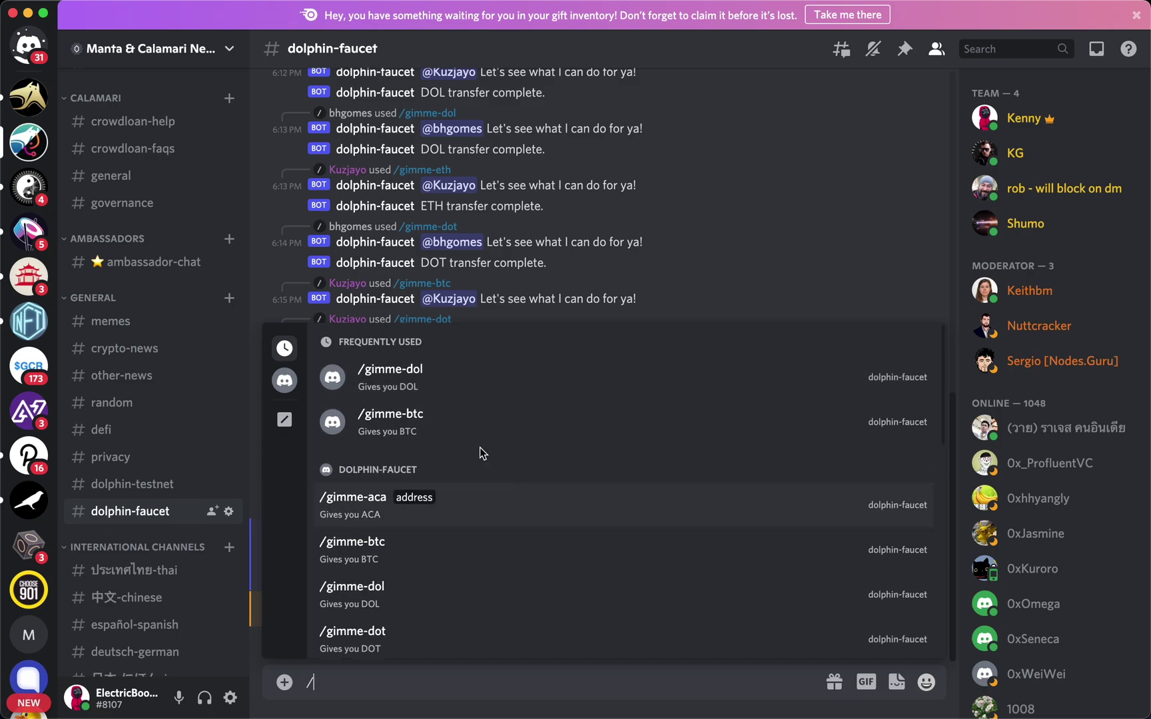
pyautogui.click(447, 397)
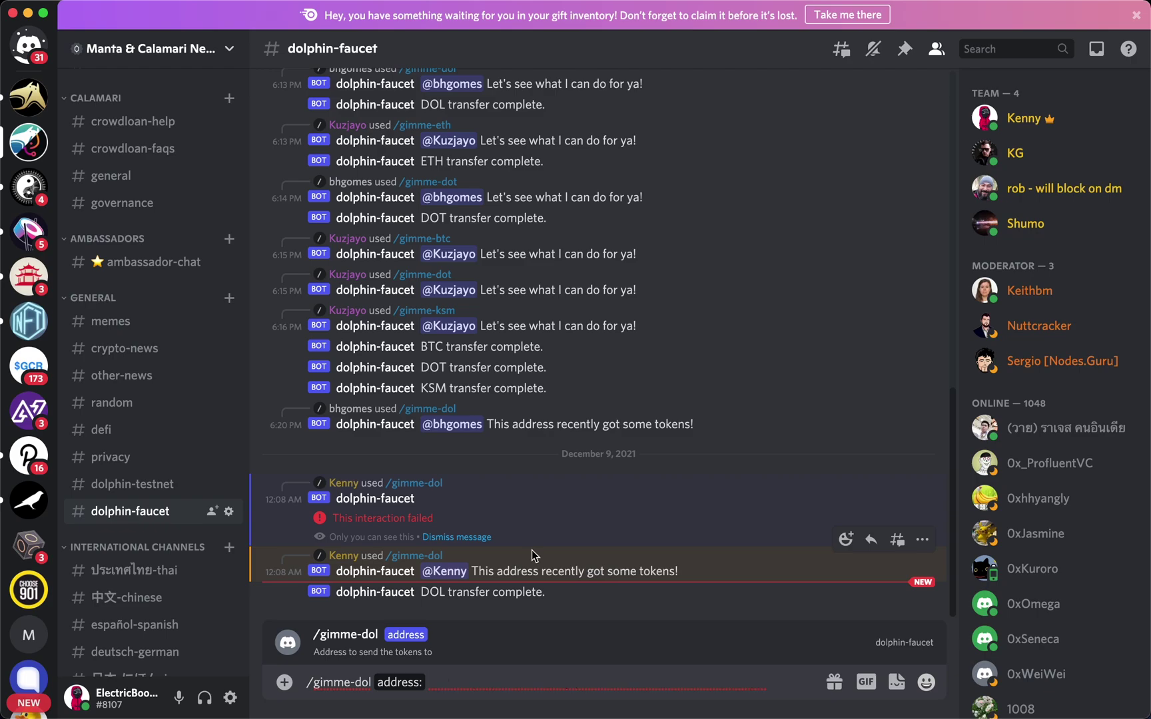
pyautogui.press('super+v')
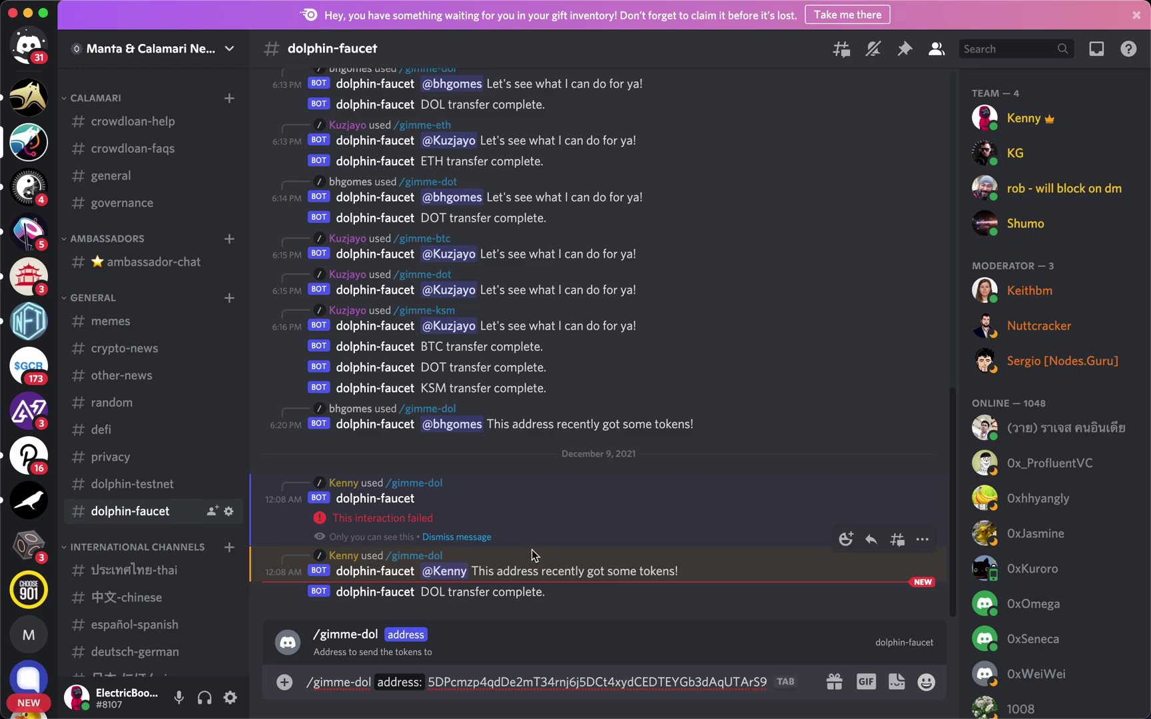
pyautogui.press('Return')
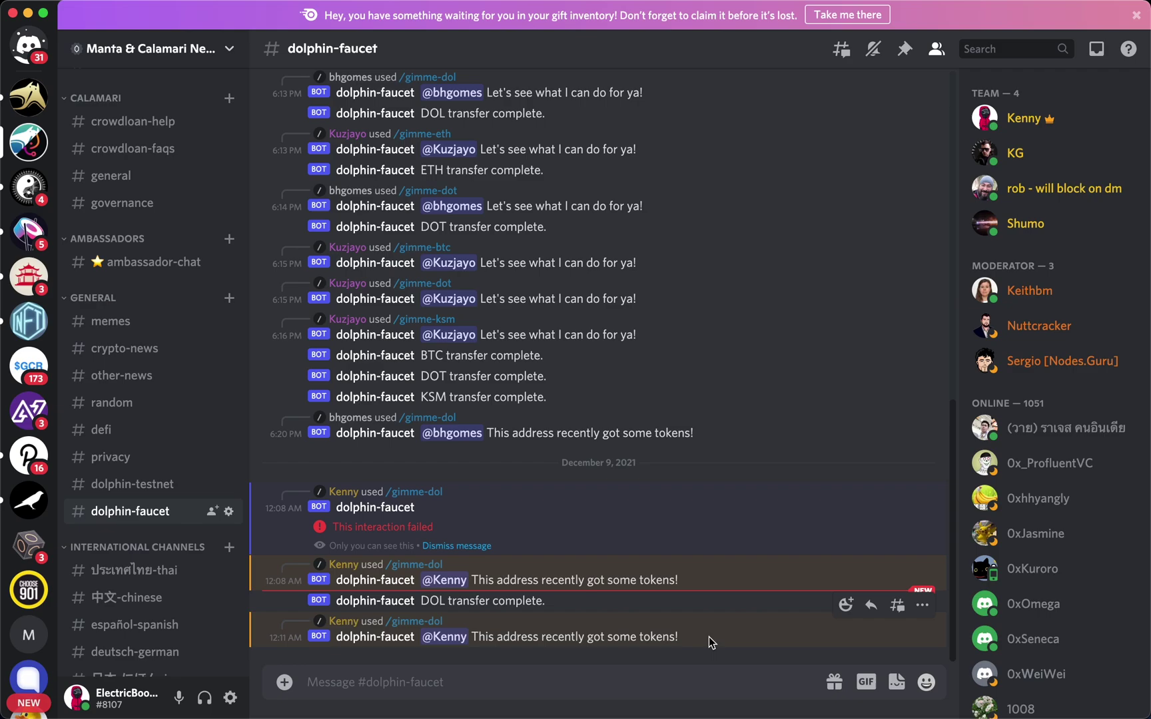
# Send /gimme-eth with the same wallet address, then return to the Dolphin Testnet App
pyautogui.write('/')
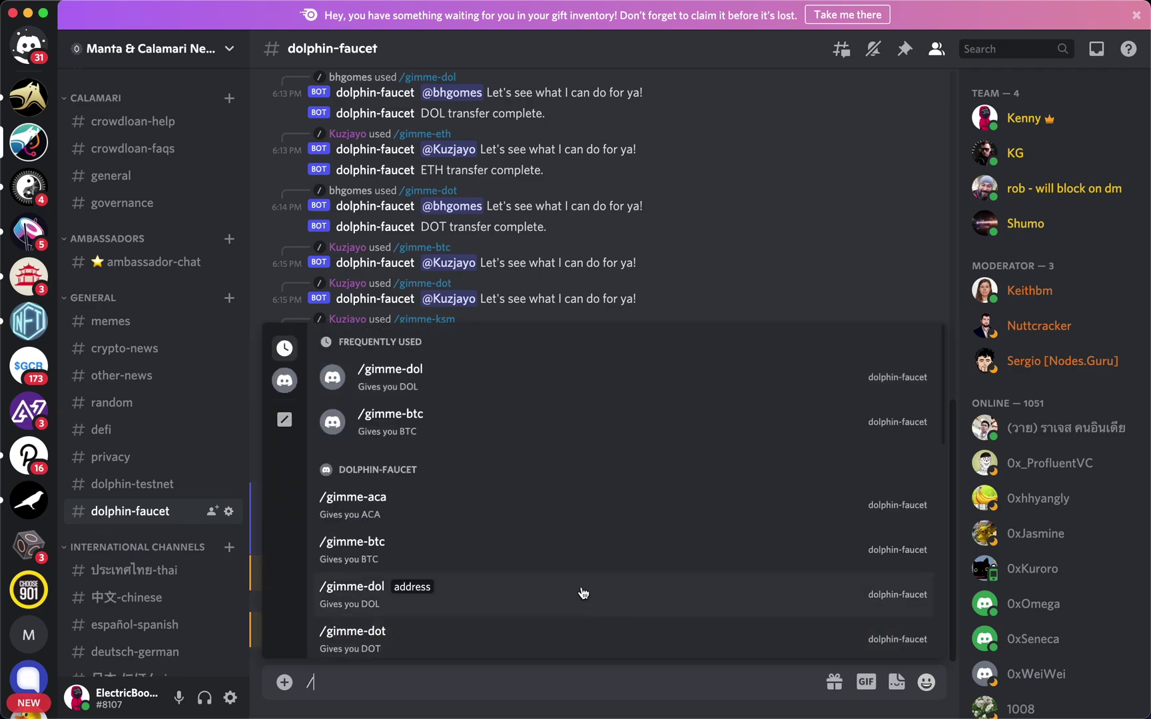
pyautogui.scroll(-2, 568, 547)
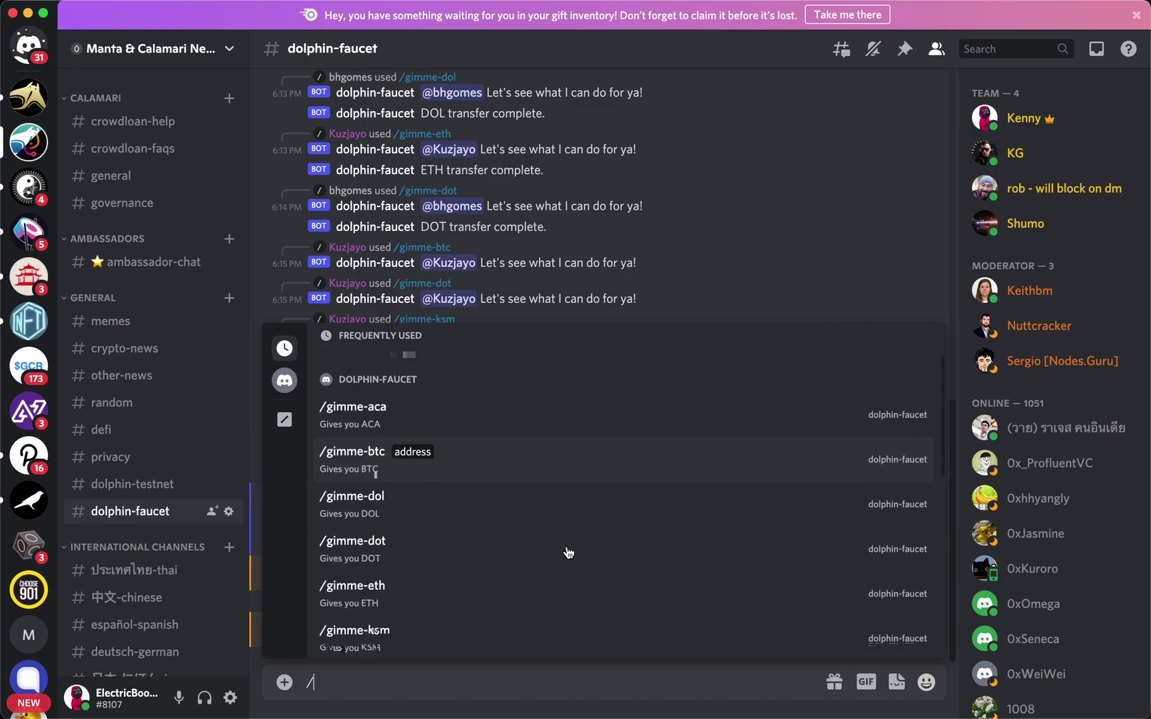
pyautogui.click(511, 599)
pyautogui.press('super+v')
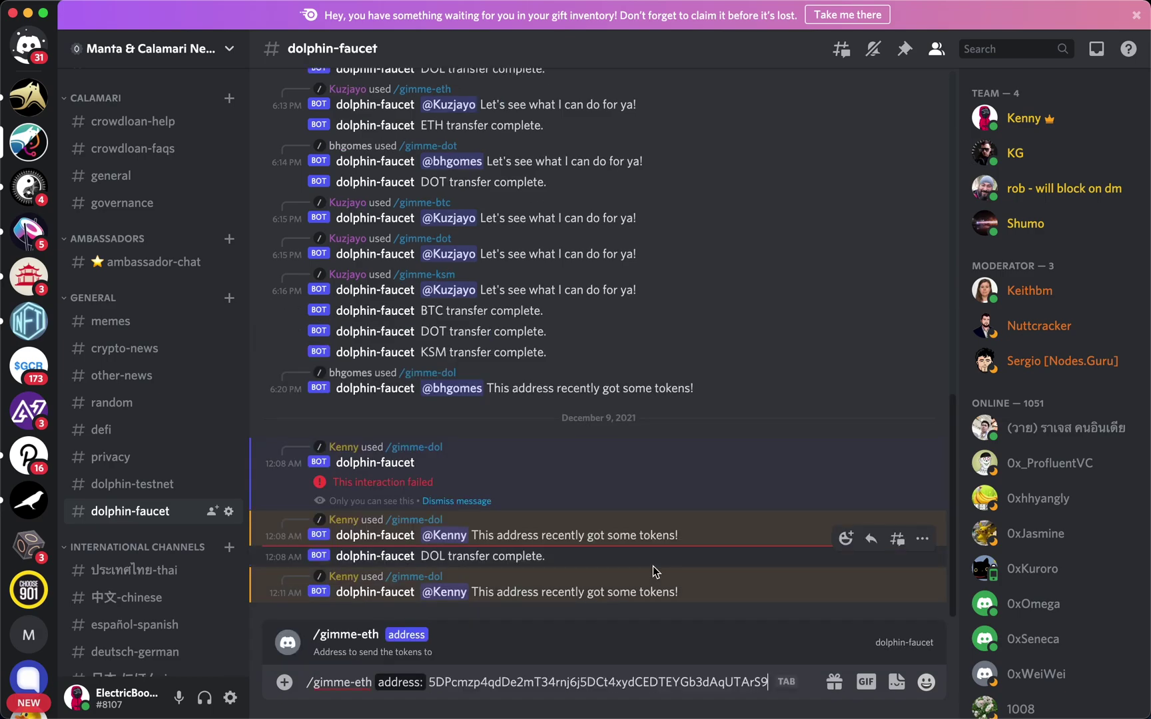
pyautogui.press('Return')
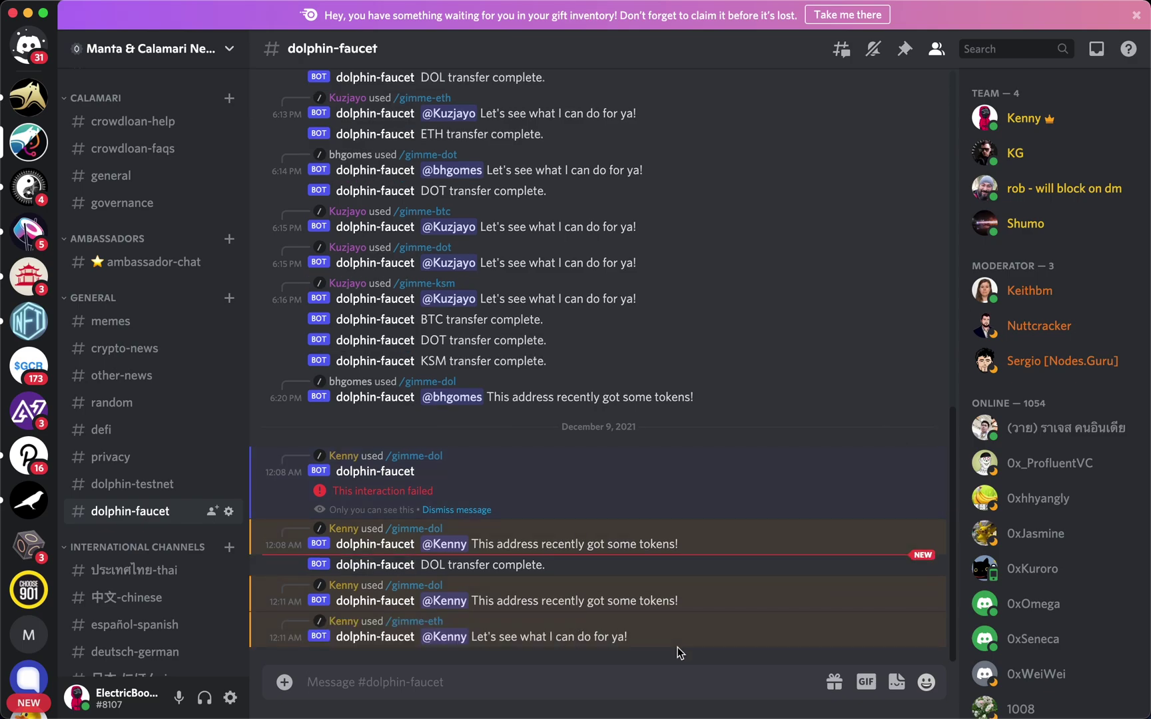
pyautogui.press('super+Tab')
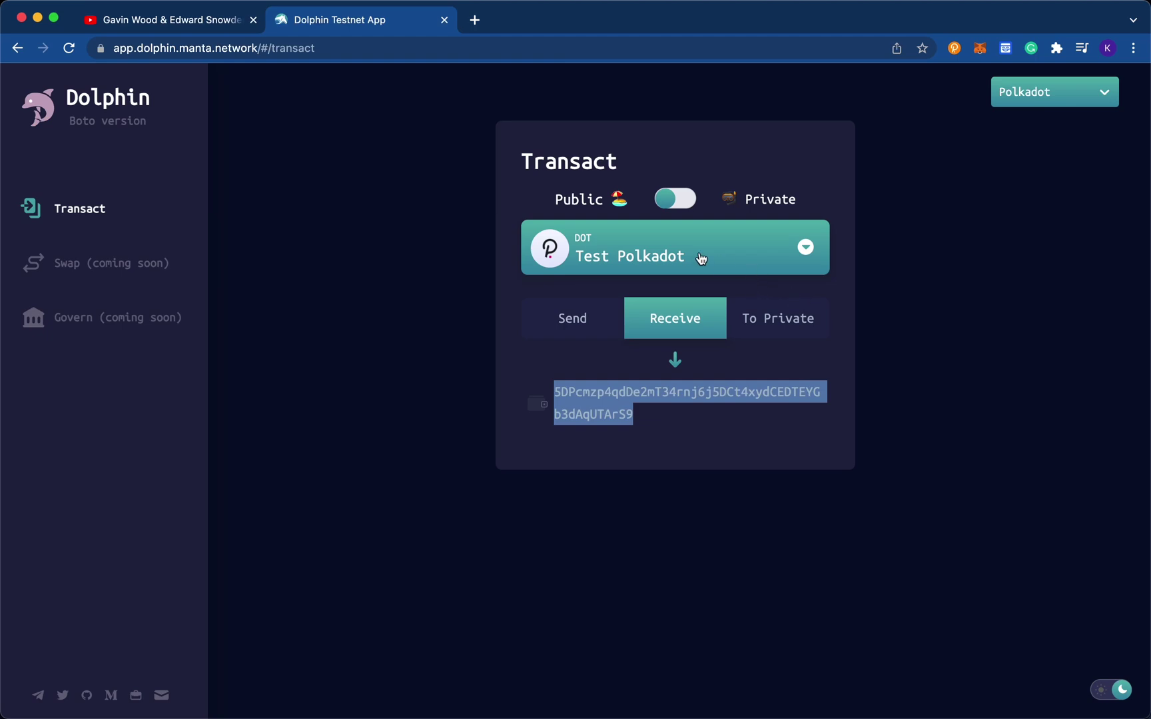
# Select Test Ethereum, open Send, toggle Private and back to Public, and check the 1,938 DOT balance
pyautogui.click(569, 257)
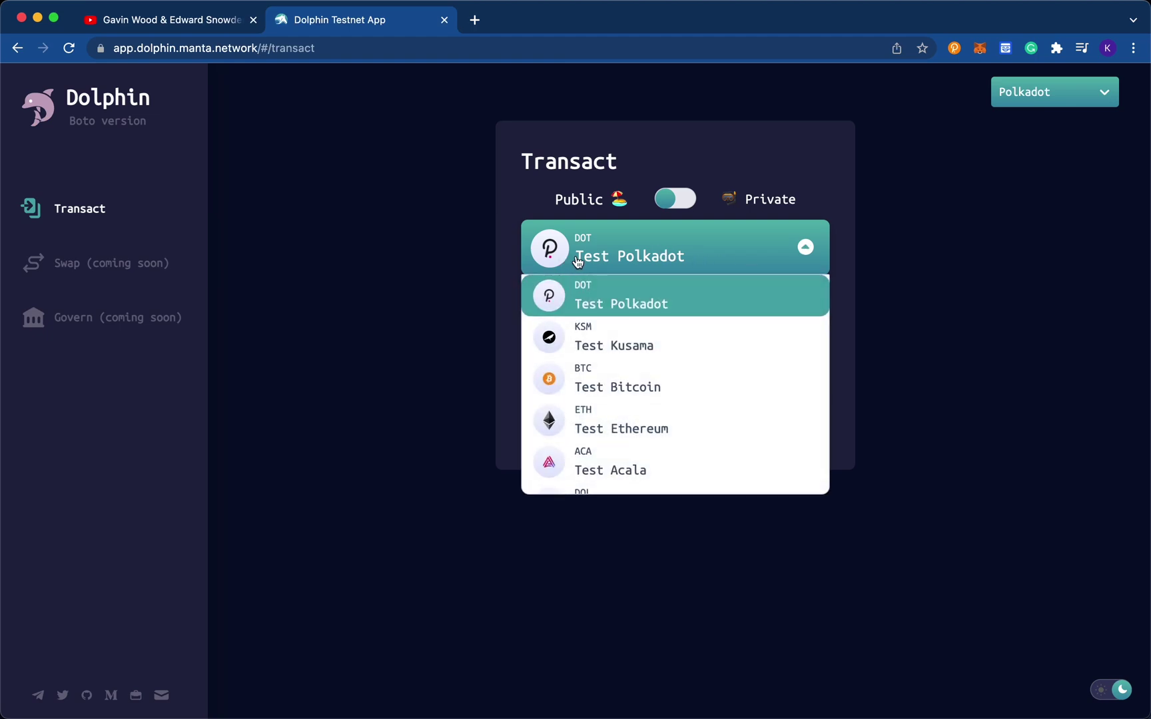
pyautogui.click(606, 430)
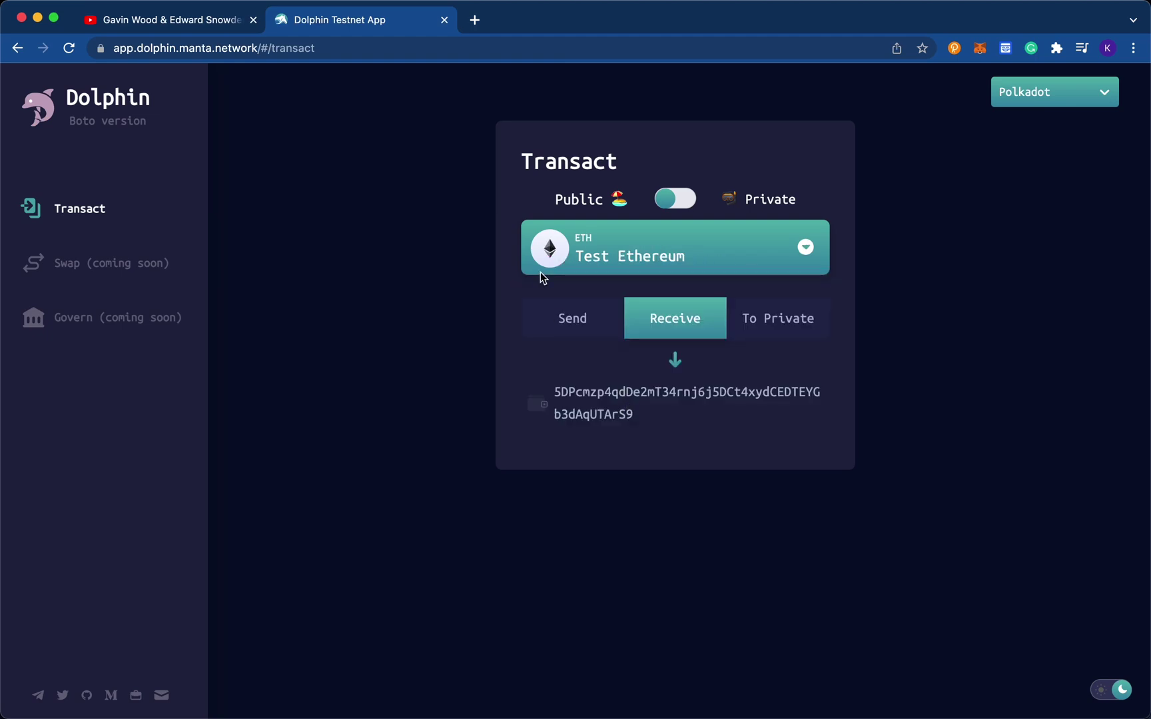
pyautogui.click(539, 318)
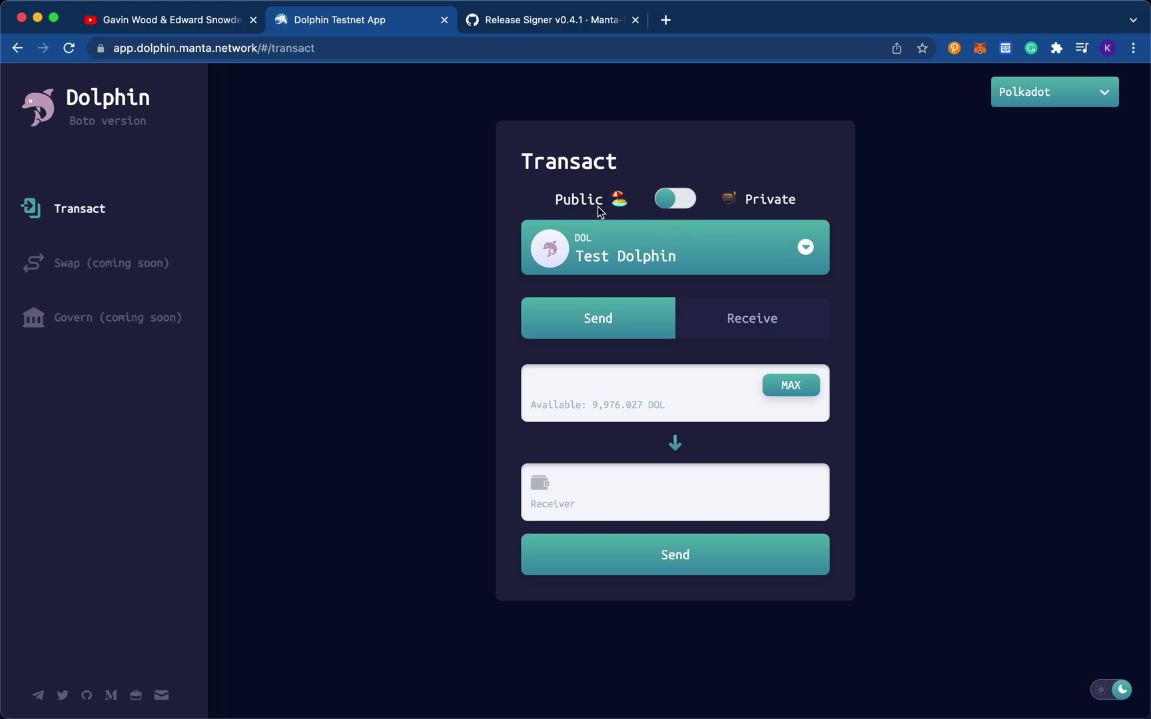
pyautogui.click(686, 208)
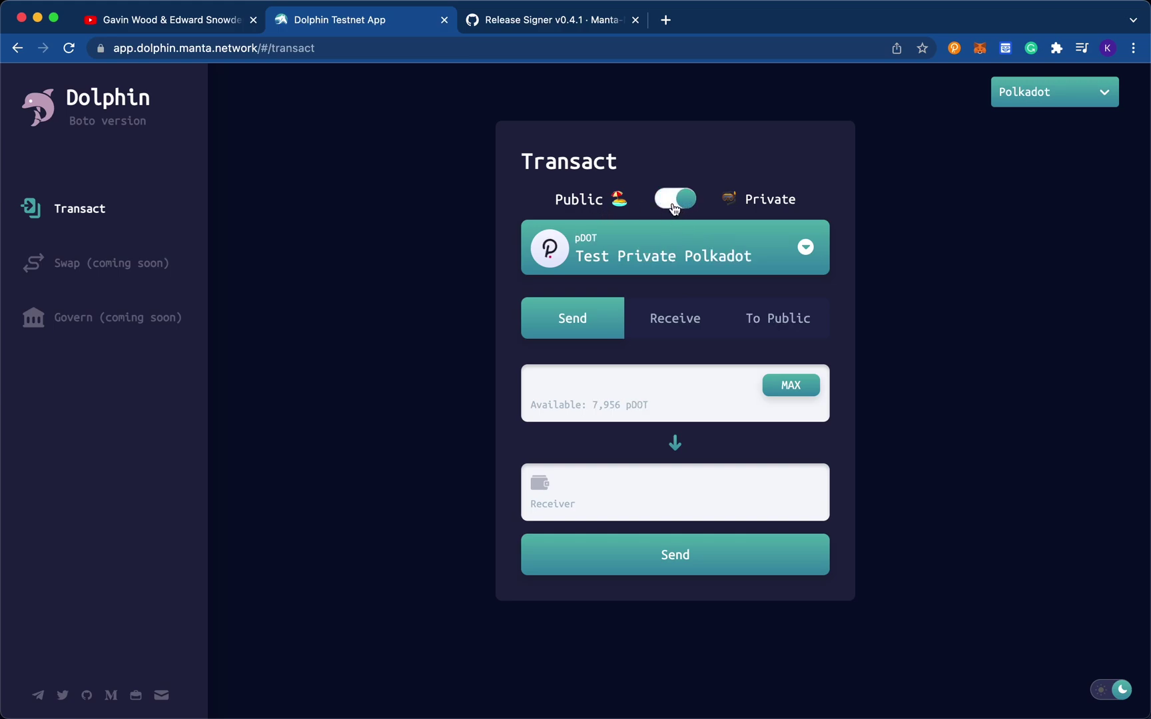
pyautogui.click(674, 209)
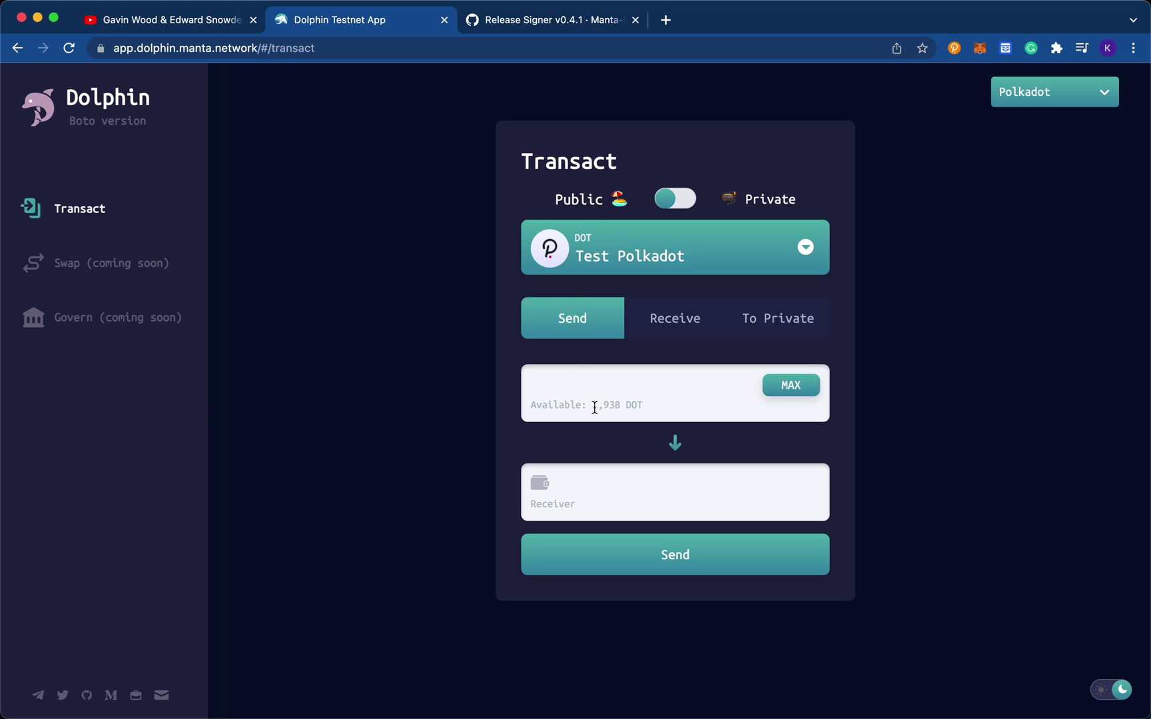
pyautogui.moveTo(594, 407); pyautogui.dragTo(623, 407)
pyautogui.click(819, 355)
# Enter 200 DOT in the To Private form and submit the deposit
pyautogui.click(760, 329)
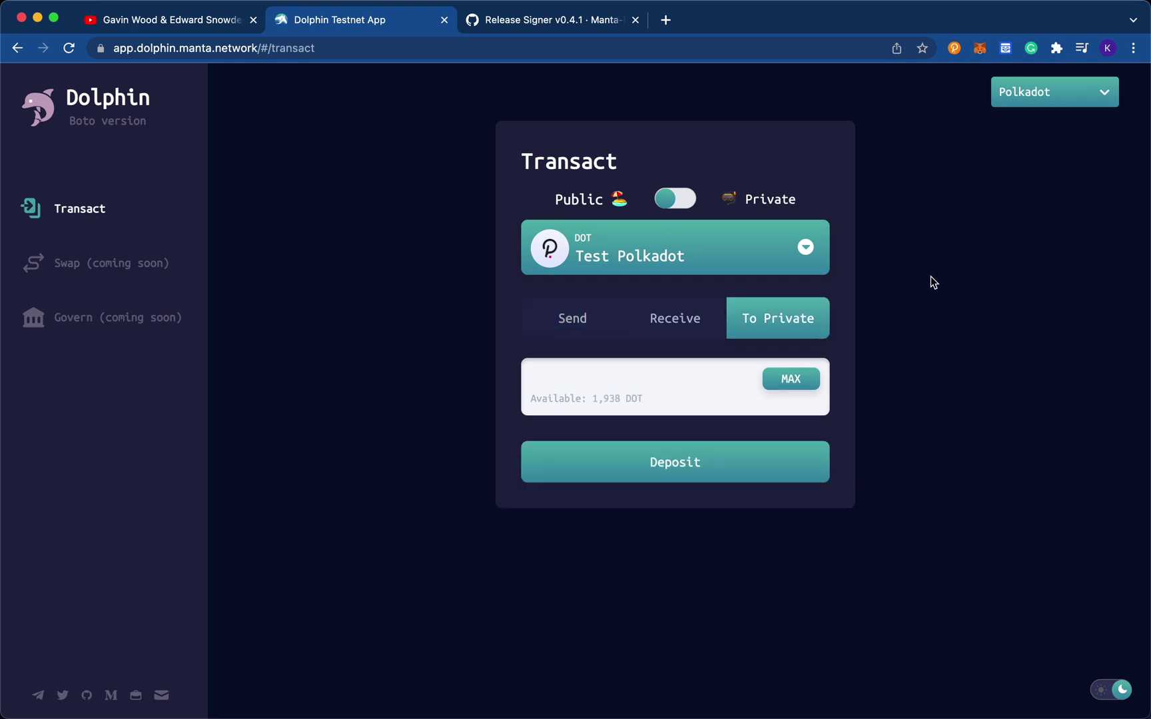
pyautogui.click(597, 378)
pyautogui.write('200')
pyautogui.click(668, 454)
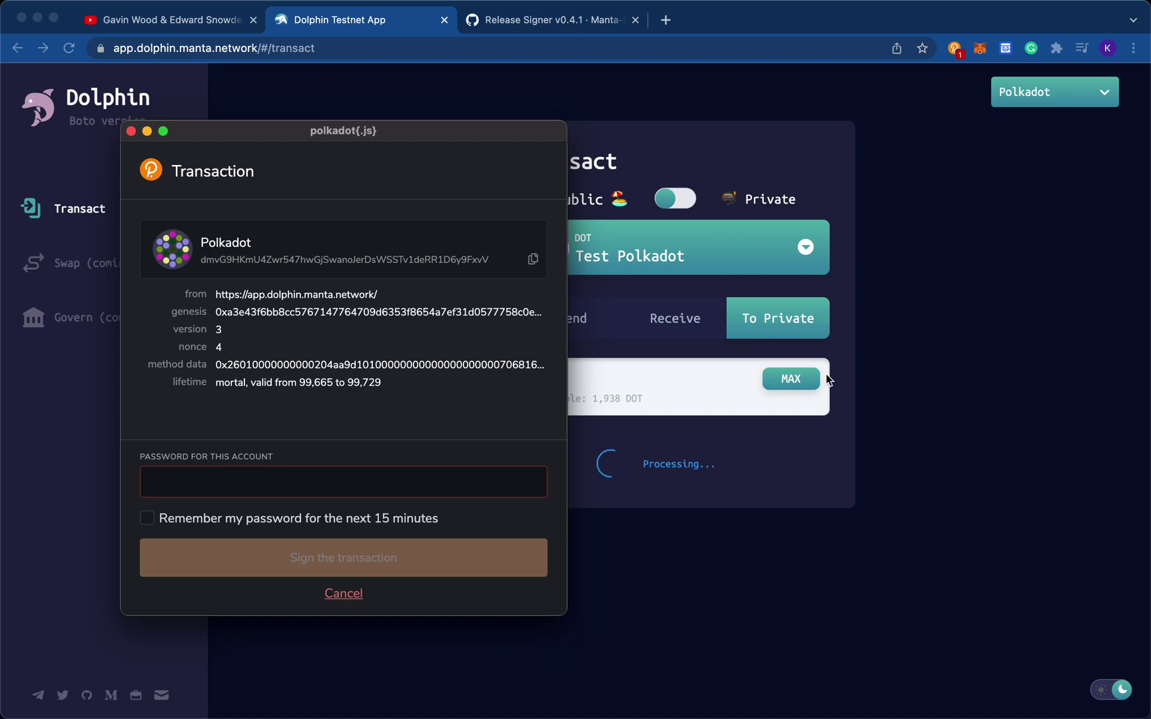
# Sign the deposit in polkadot{.js} with the password, remembering it for 15 minutes
pyautogui.write('••••••••••••••')
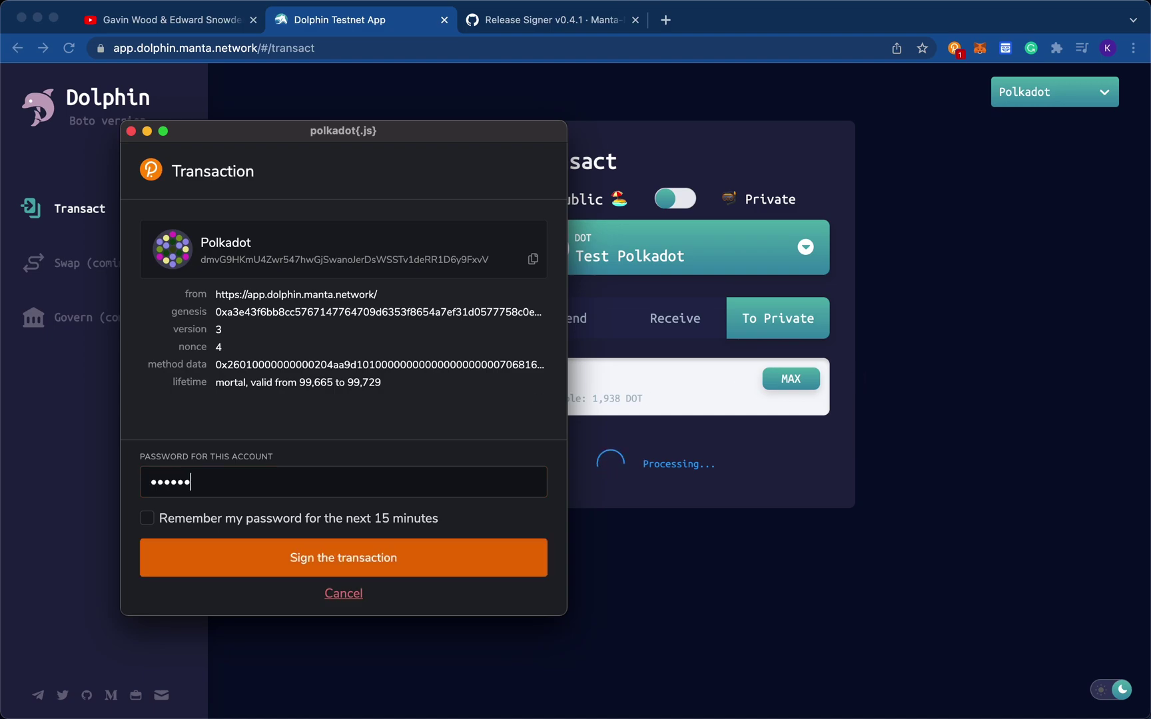
pyautogui.click(322, 517)
pyautogui.click(305, 558)
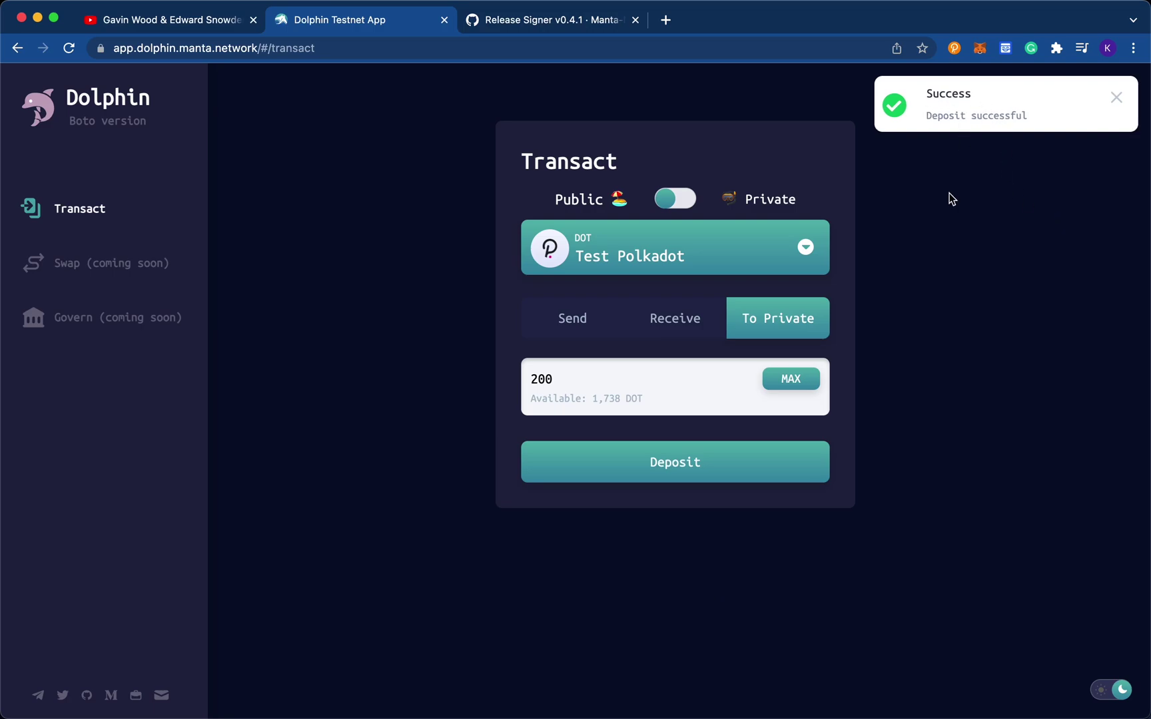
# Switch to the private pDOT Send form, compare with public DOT, and check the 8,156 pDOT available
pyautogui.click(677, 199)
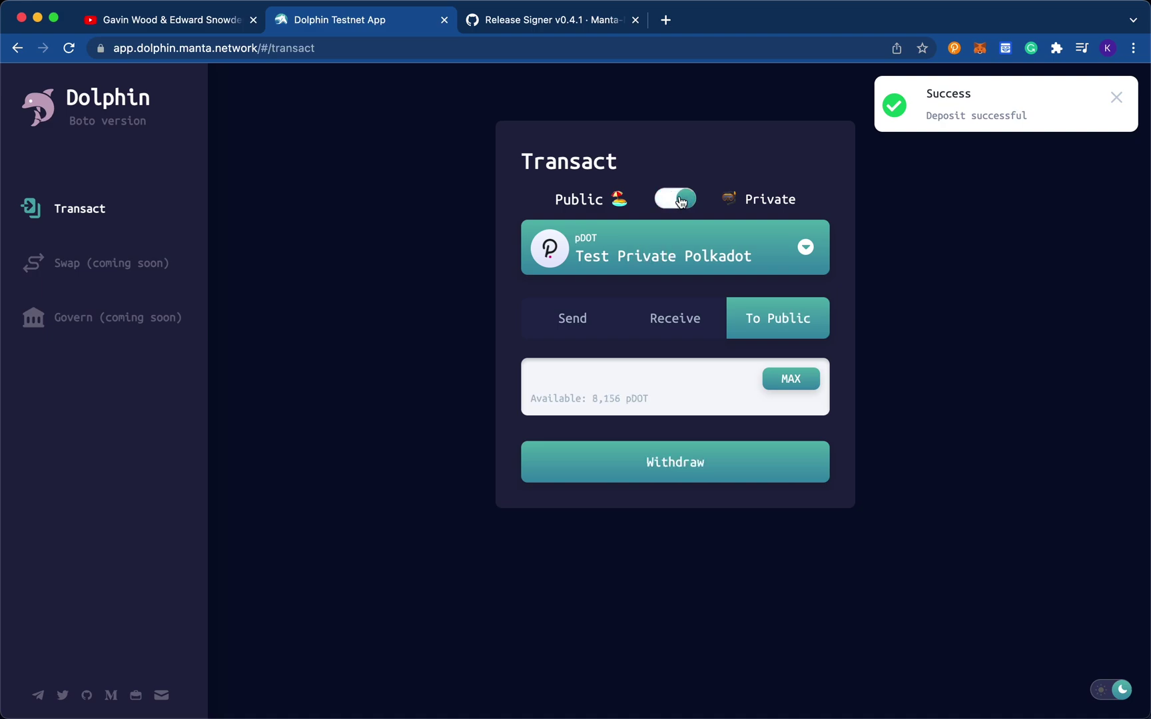
pyautogui.click(573, 320)
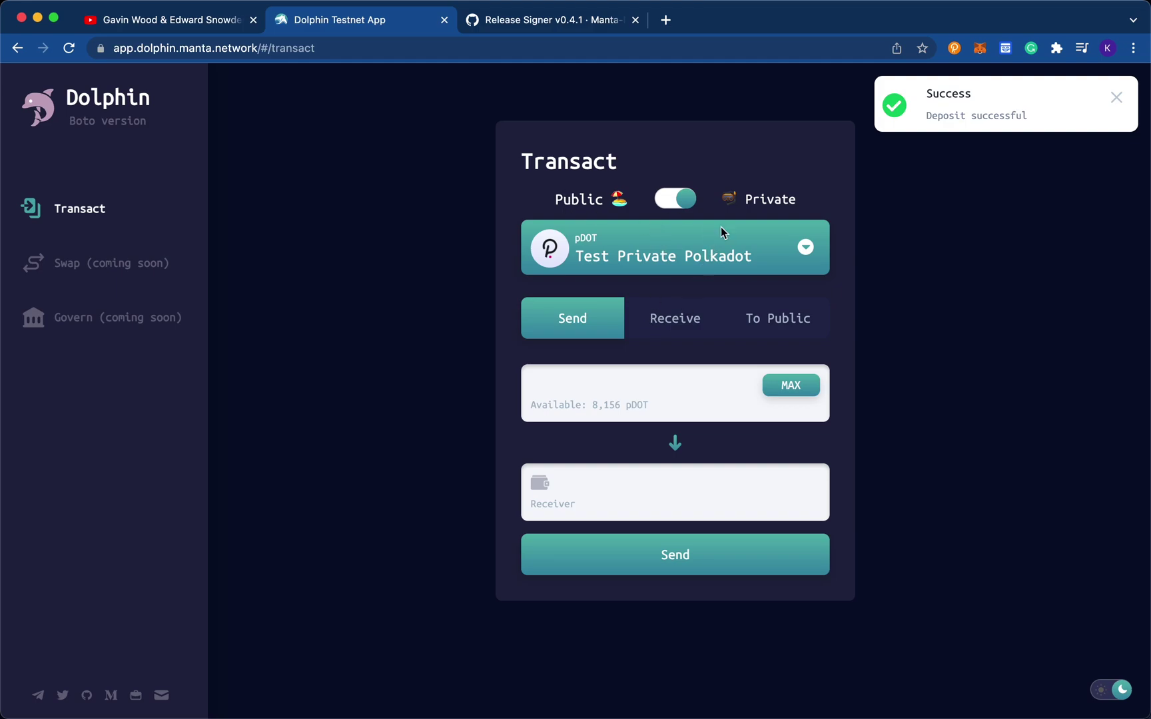
pyautogui.click(671, 202)
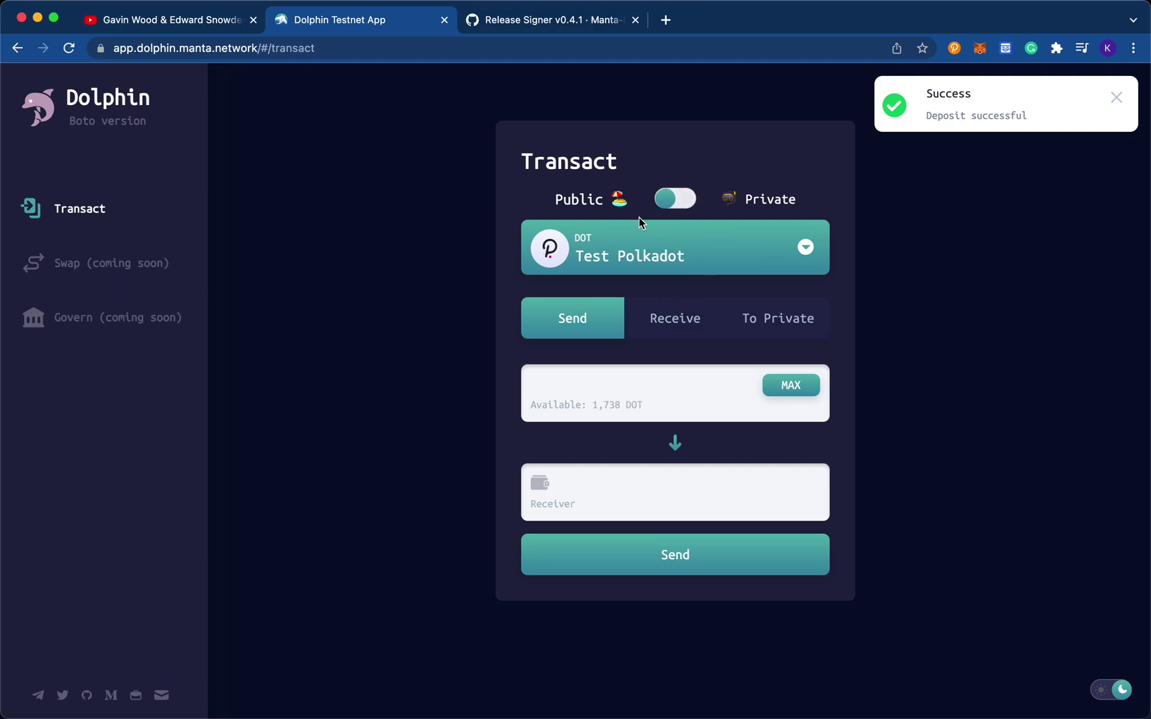
pyautogui.click(673, 202)
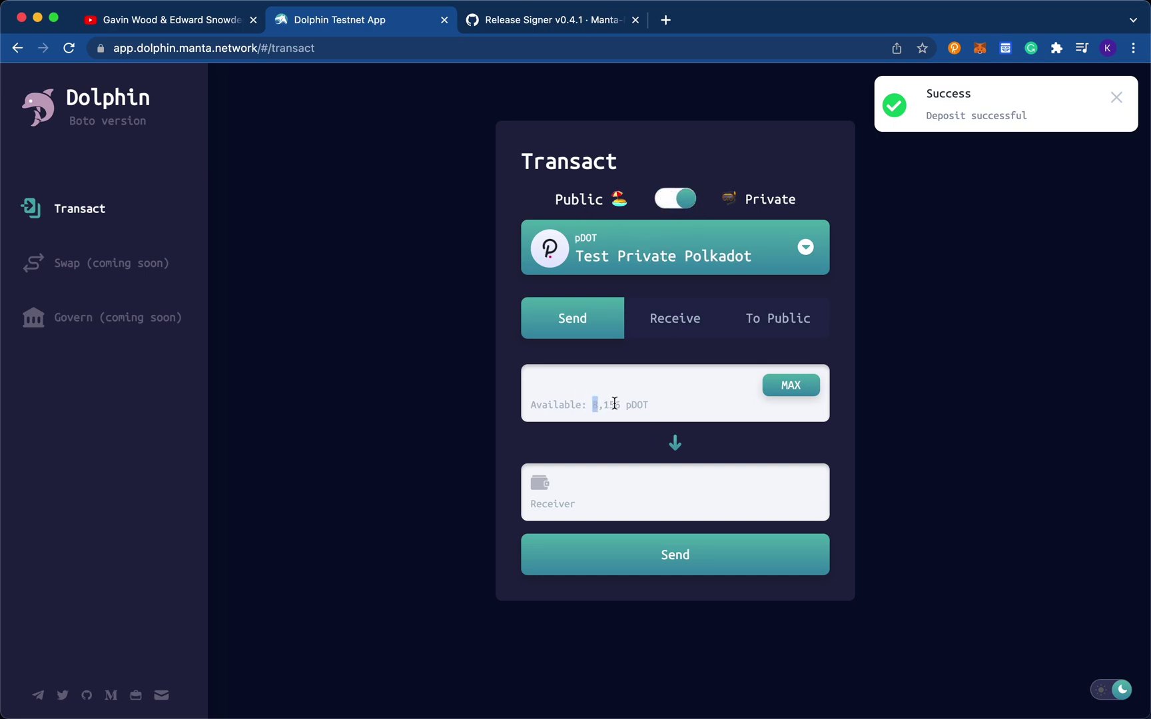
pyautogui.moveTo(592, 404); pyautogui.dragTo(649, 410)
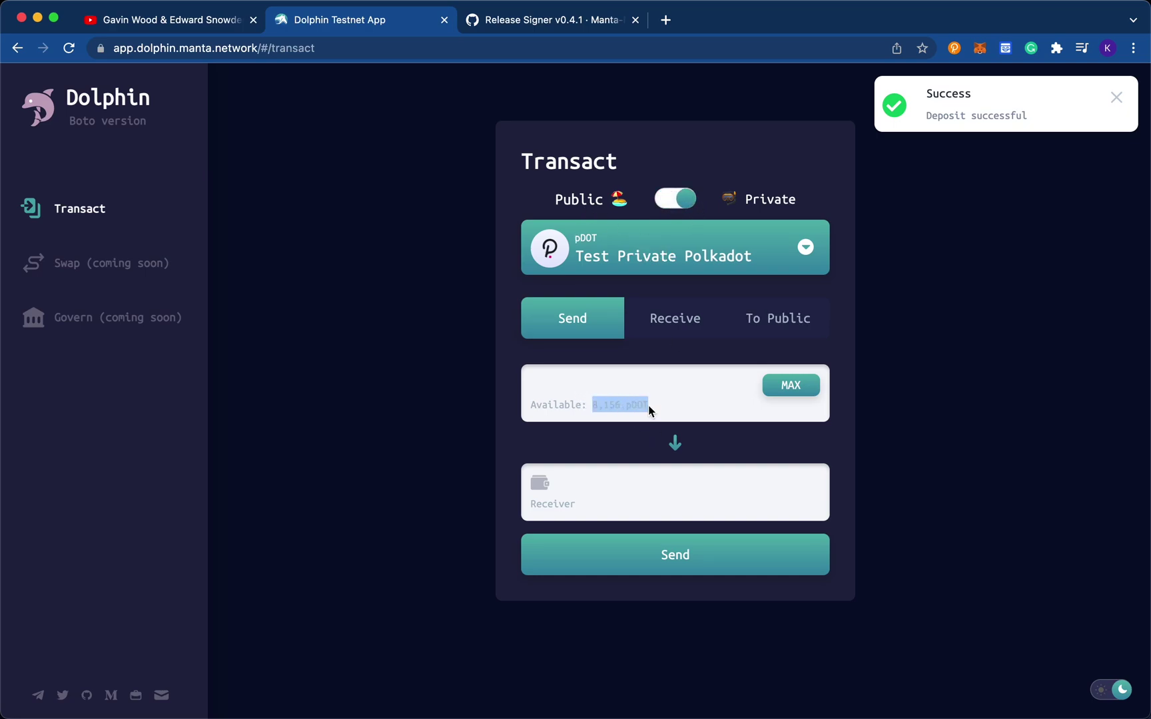
pyautogui.click(693, 205)
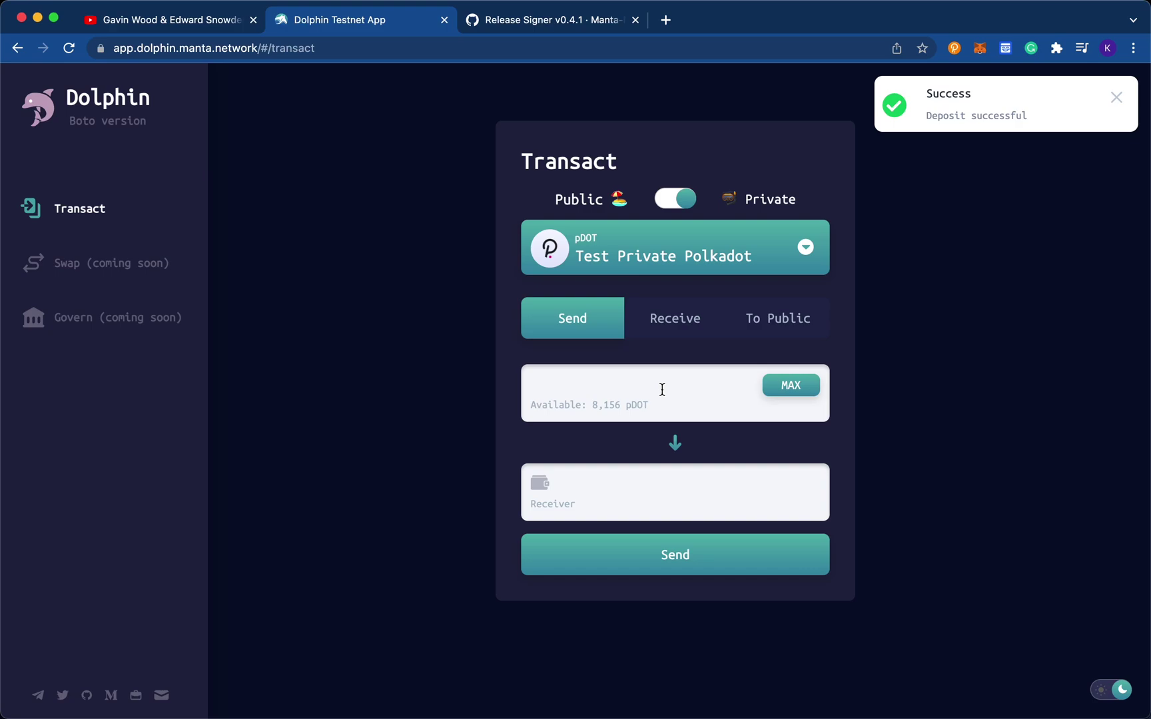
# Generate a fresh private pDOT receiving address on the Receive tab
pyautogui.click(687, 334)
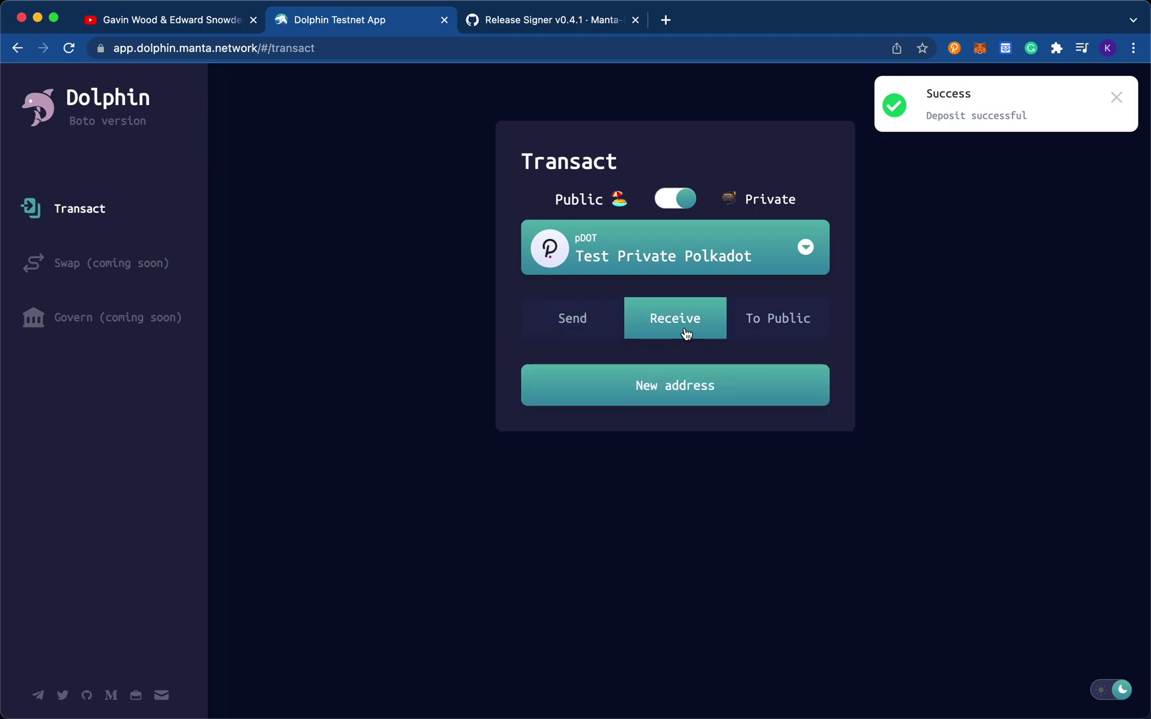
pyautogui.click(652, 393)
pyautogui.click(708, 404)
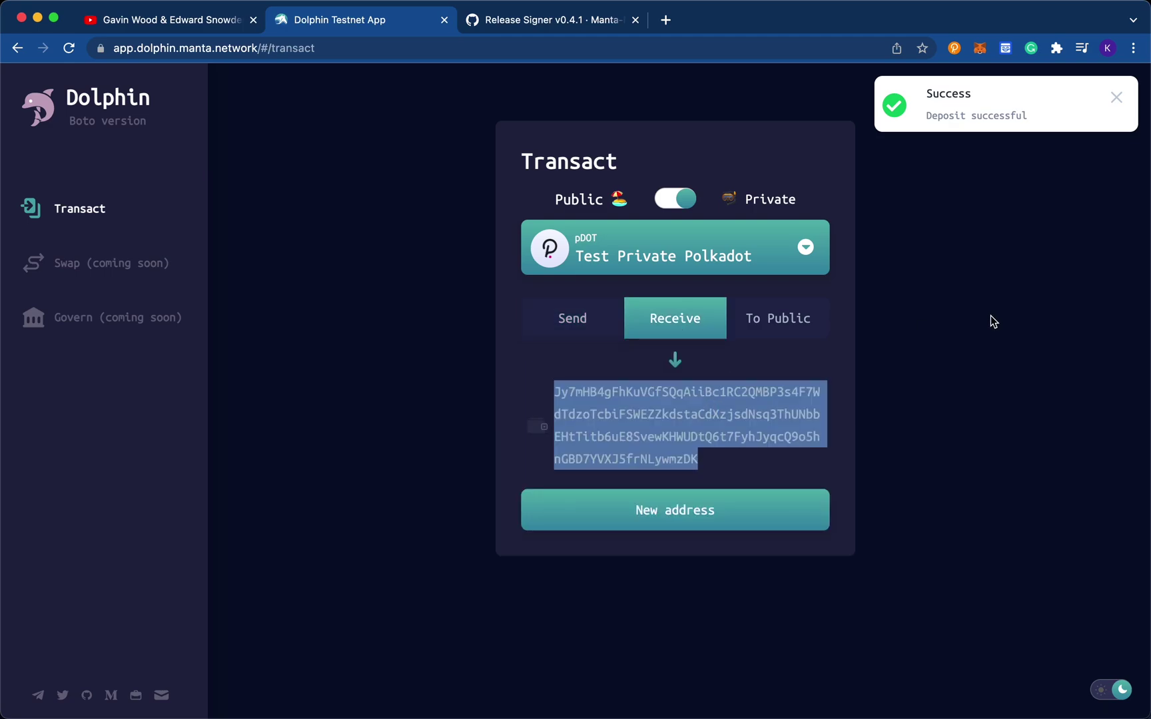
# Fill the Send form with your own private address as receiver and 150 pDOT, and submit
pyautogui.click(574, 337)
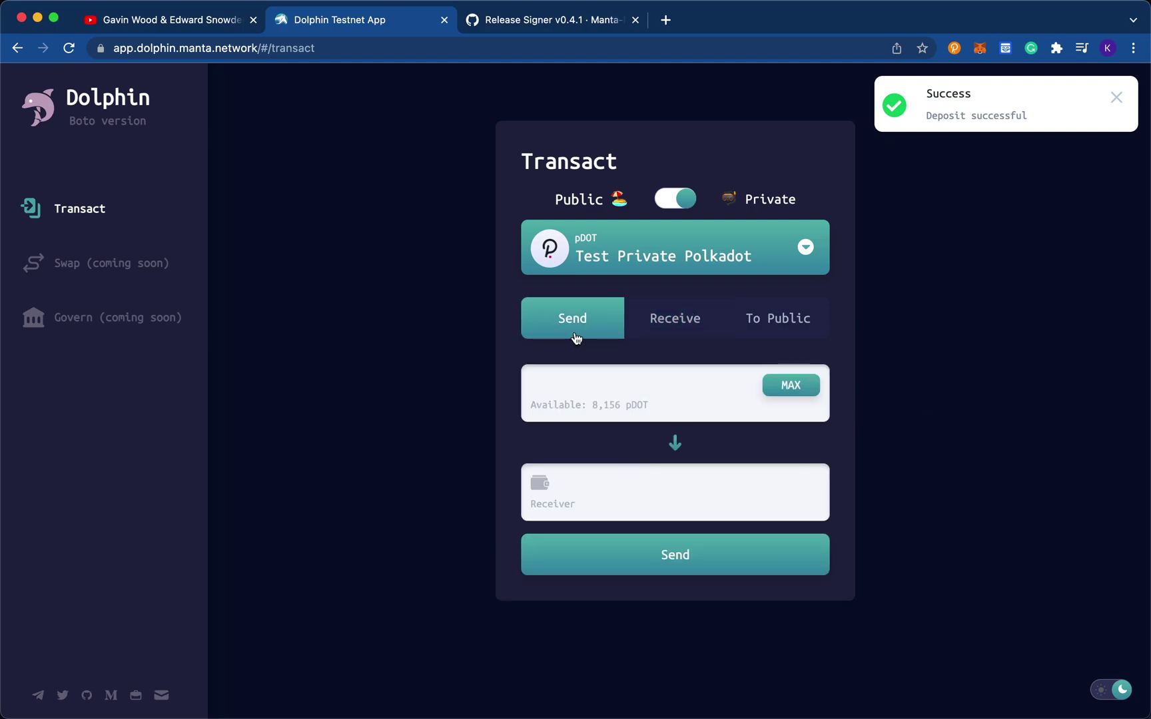
pyautogui.click(681, 493)
pyautogui.press('super+v')
pyautogui.click(921, 440)
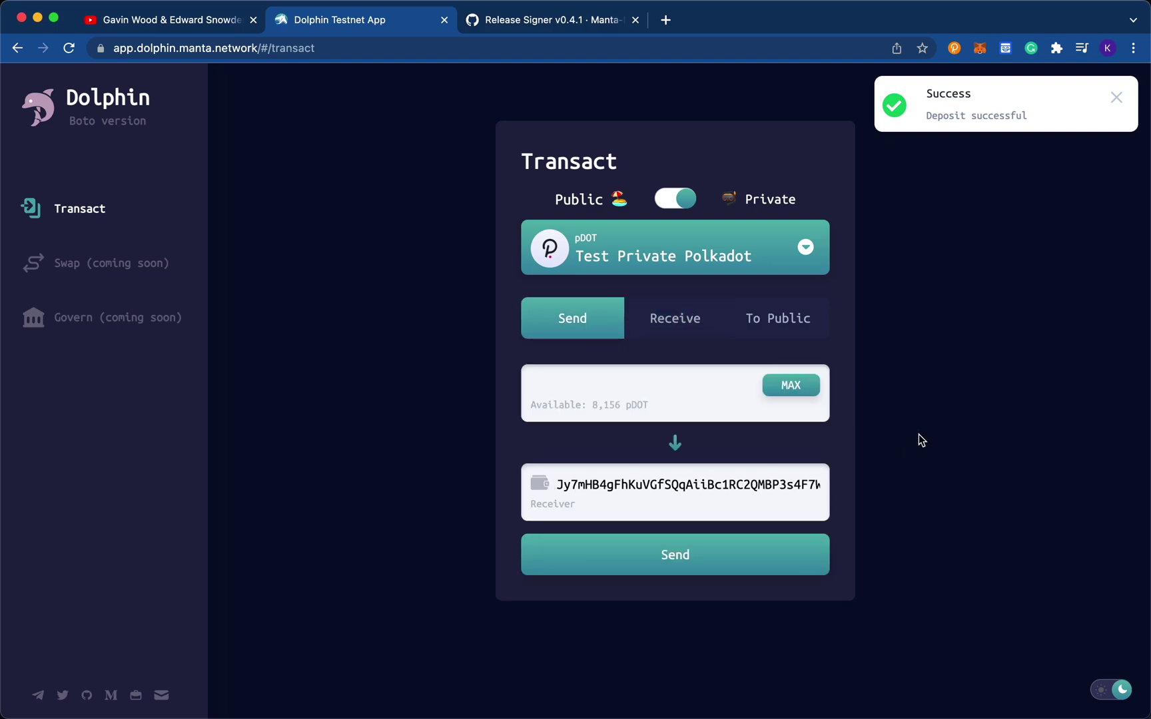
pyautogui.click(677, 388)
pyautogui.write('150')
pyautogui.click(631, 552)
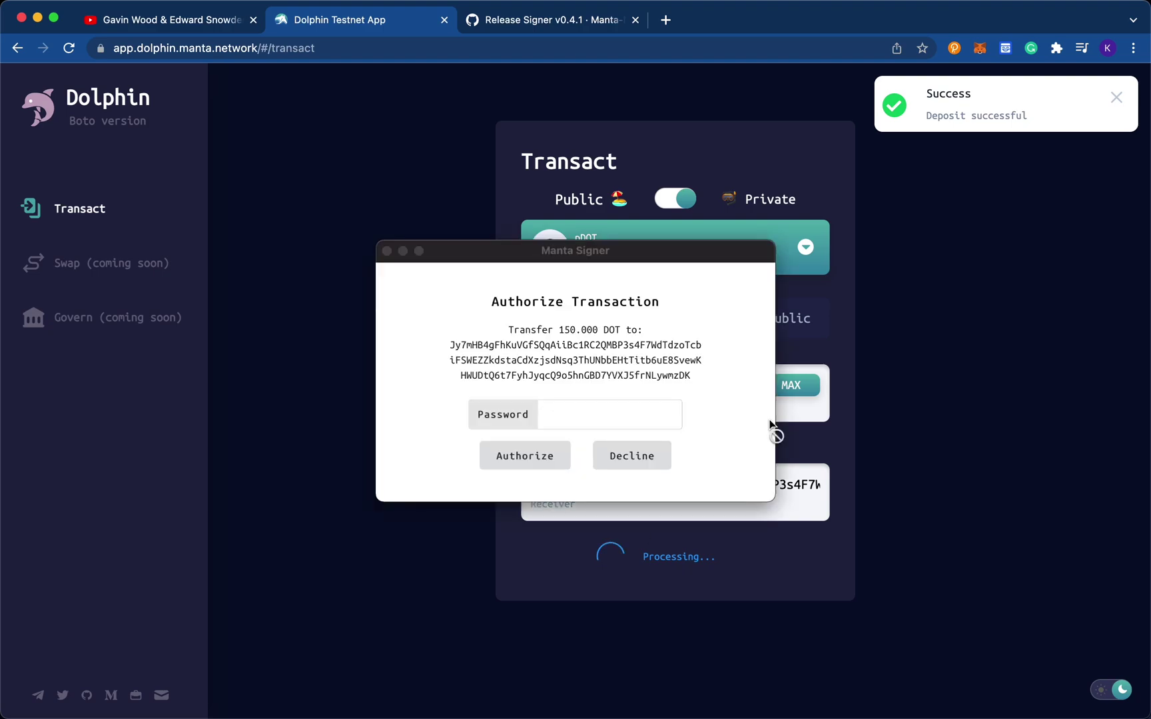
# Authorize the transfer in Manta Signer with the password and sign the transaction
pyautogui.click(636, 414)
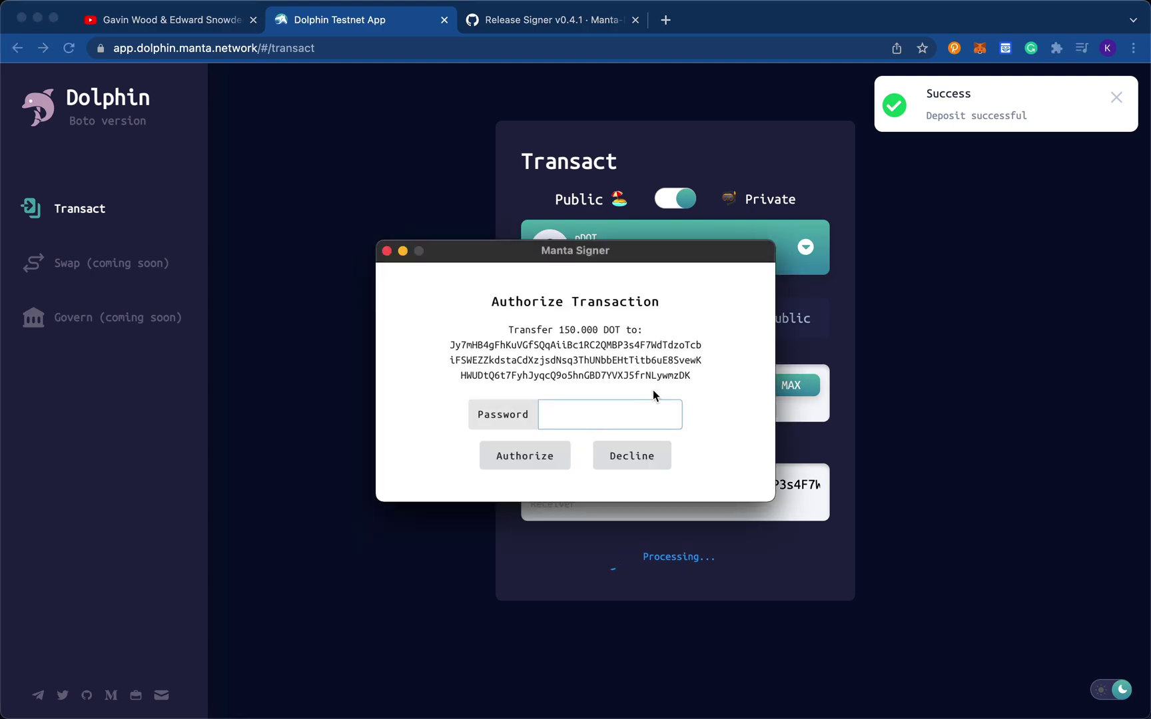
pyautogui.write('••••••••••')
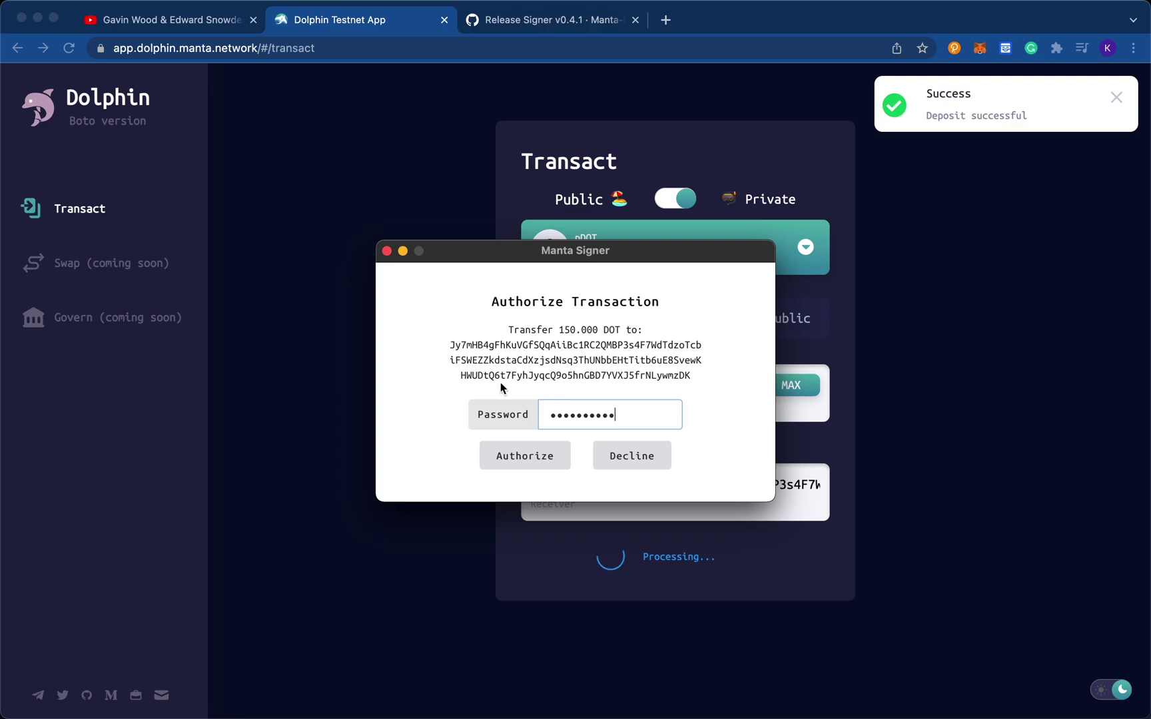
pyautogui.click(514, 466)
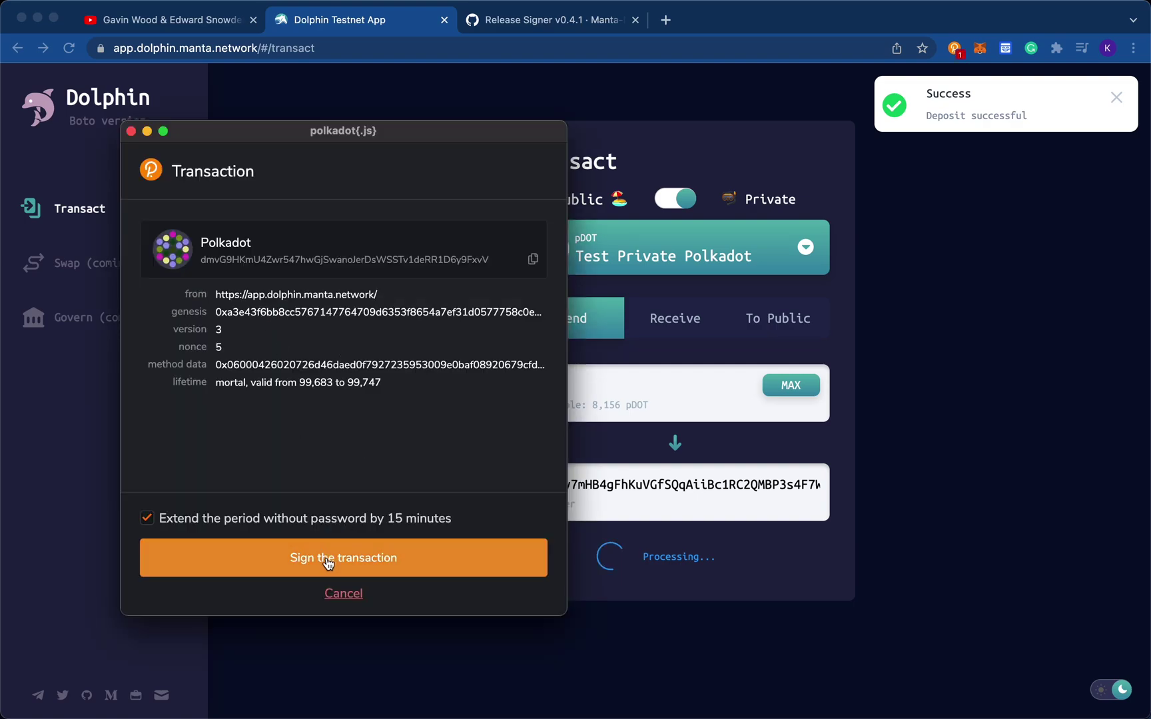
pyautogui.click(328, 564)
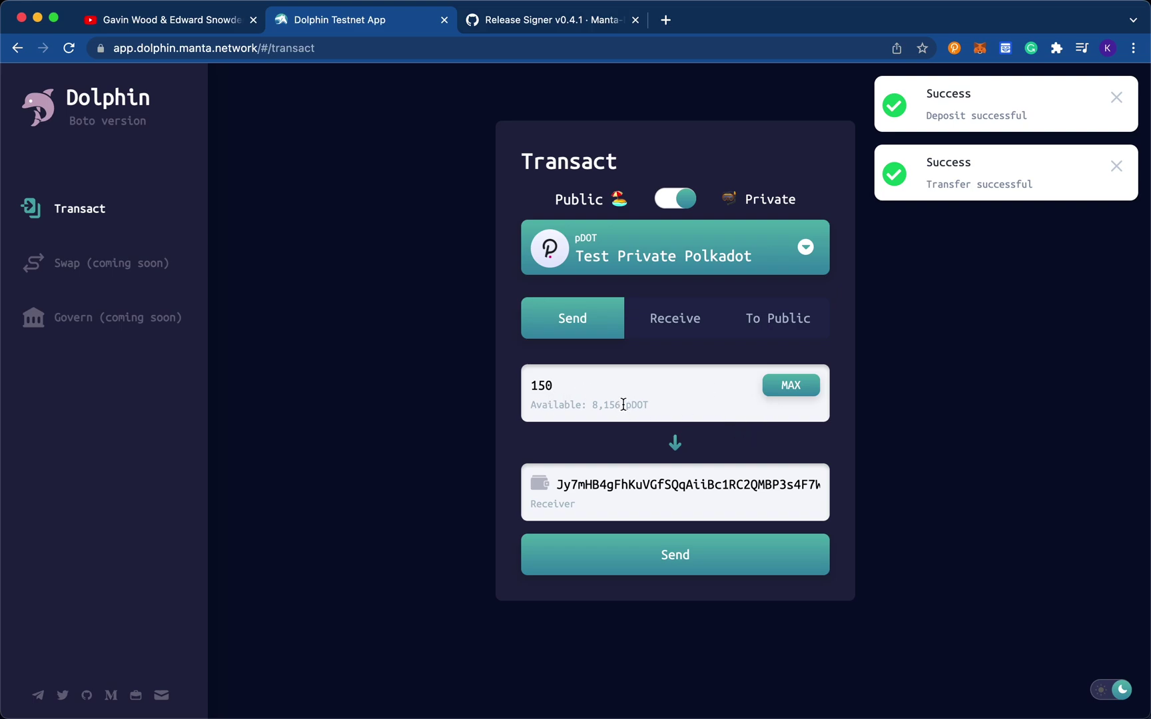
# Review the 8,156 pDOT available balance and the receiver address after the transfer
pyautogui.moveTo(623, 404); pyautogui.dragTo(592, 404)
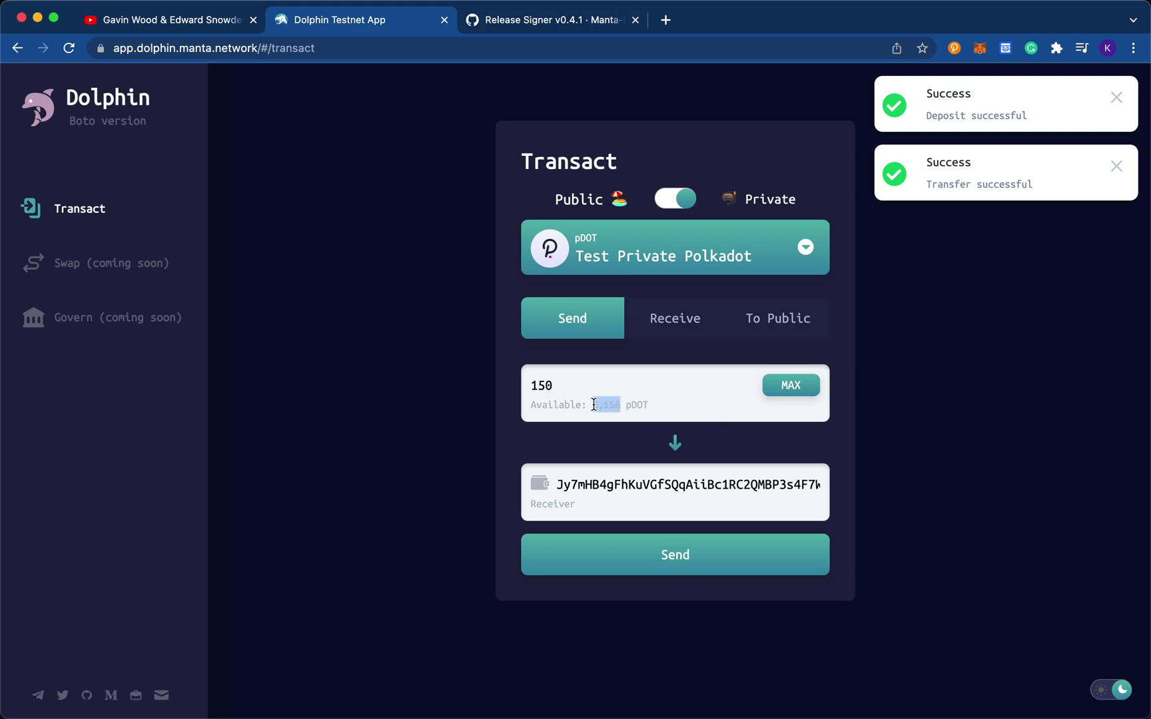
pyautogui.click(765, 424)
pyautogui.doubleClick(585, 484)
pyautogui.click(637, 403)
# Start a 1000 pDOT withdrawal from the private balance to public DOT
pyautogui.click(767, 333)
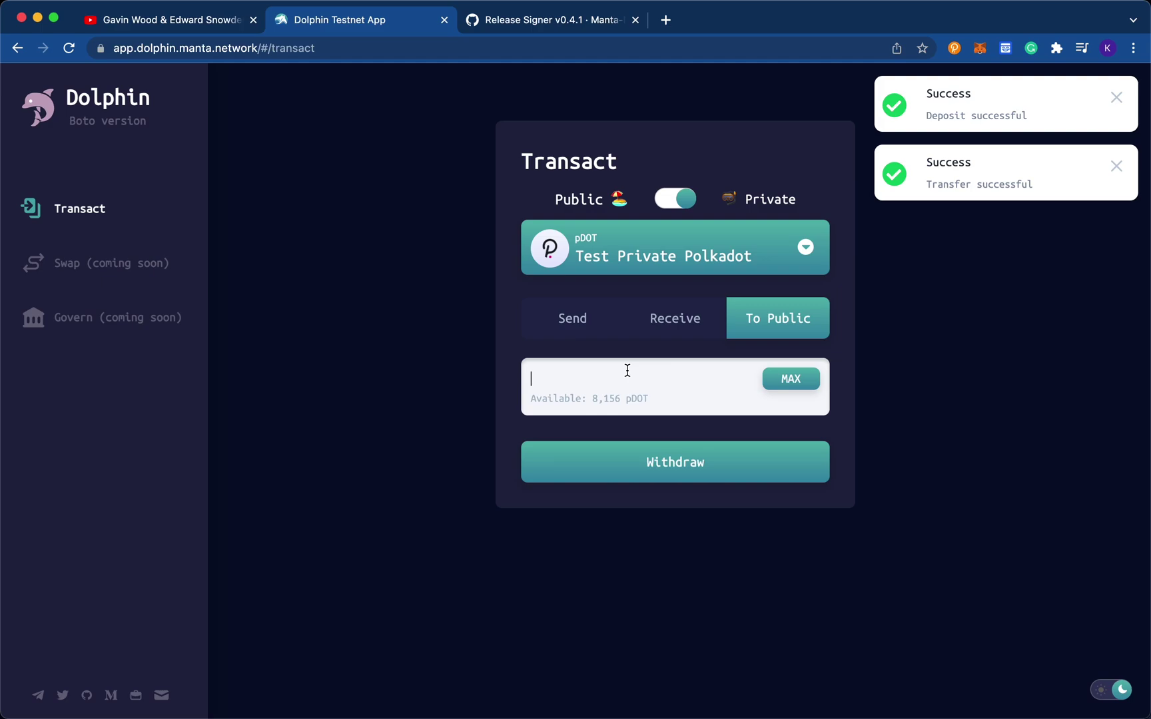
pyautogui.write('1000')
pyautogui.click(693, 462)
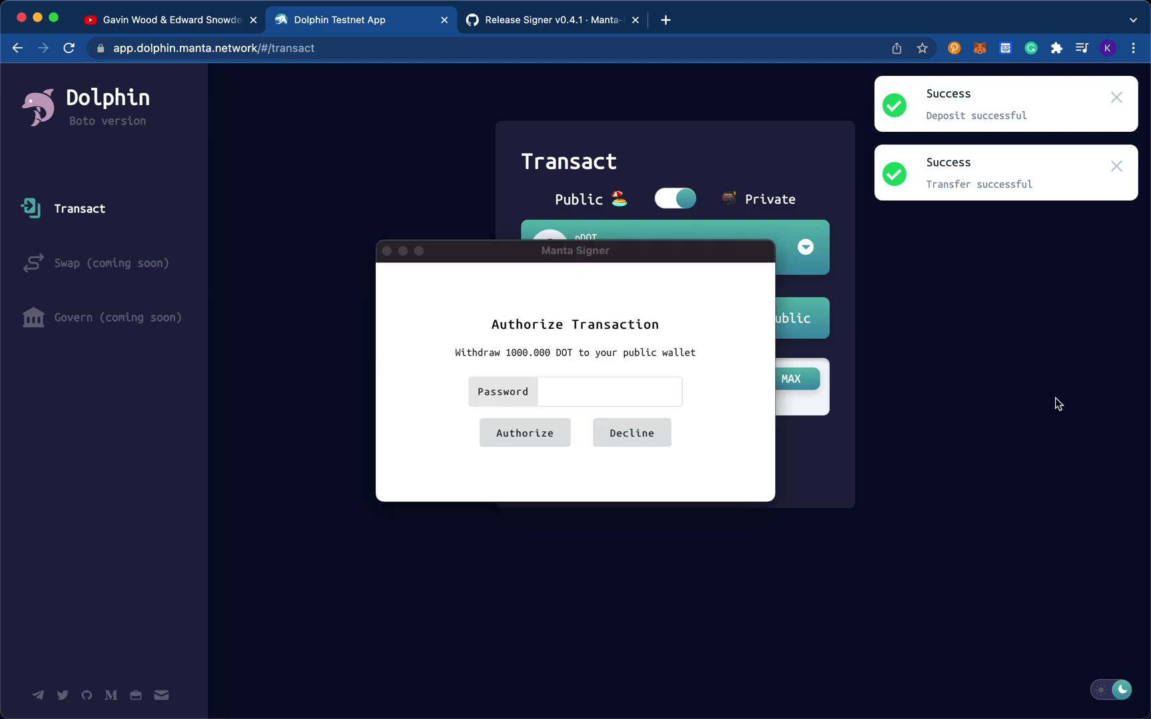
# Authorize the withdrawal in Manta Signer with the account password and sign the transaction
pyautogui.click(610, 394)
pyautogui.click(609, 394)
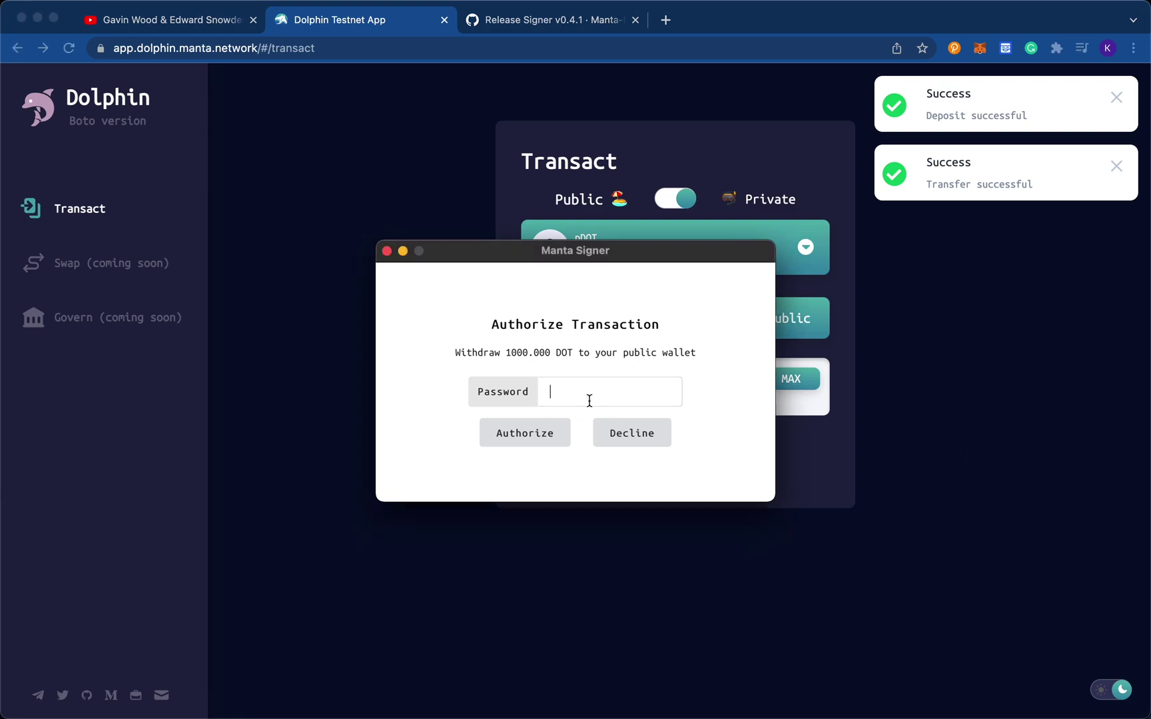
pyautogui.write('••••••••••')
pyautogui.click(500, 445)
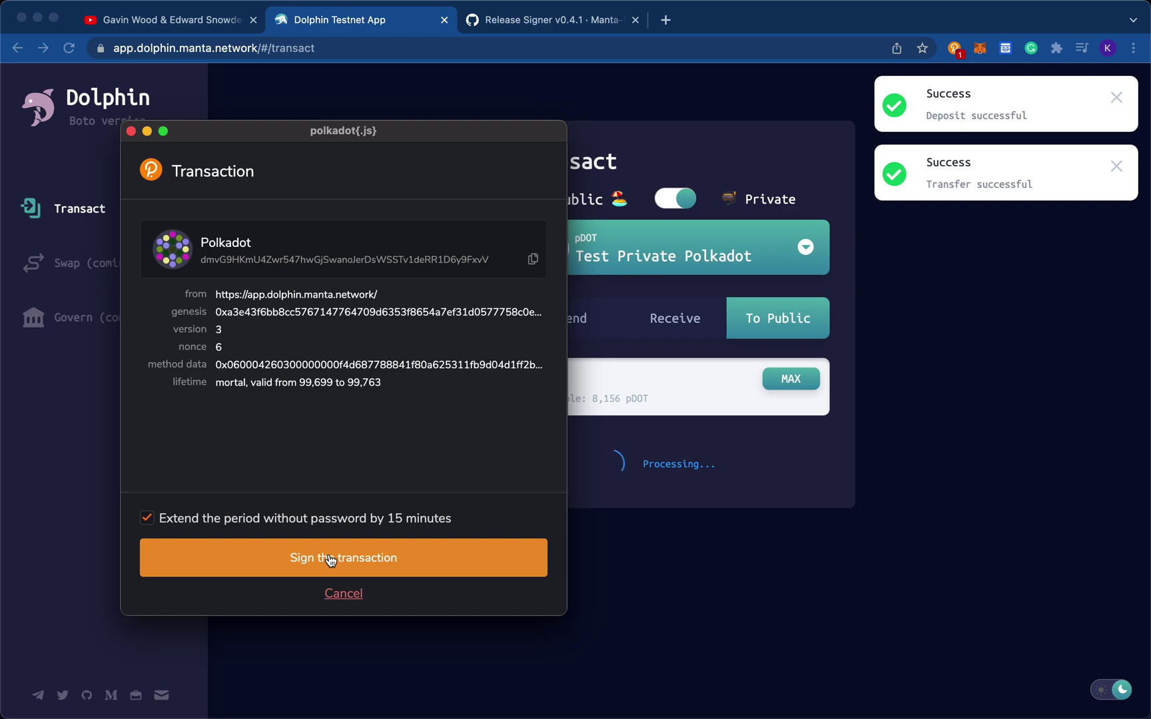
pyautogui.click(331, 559)
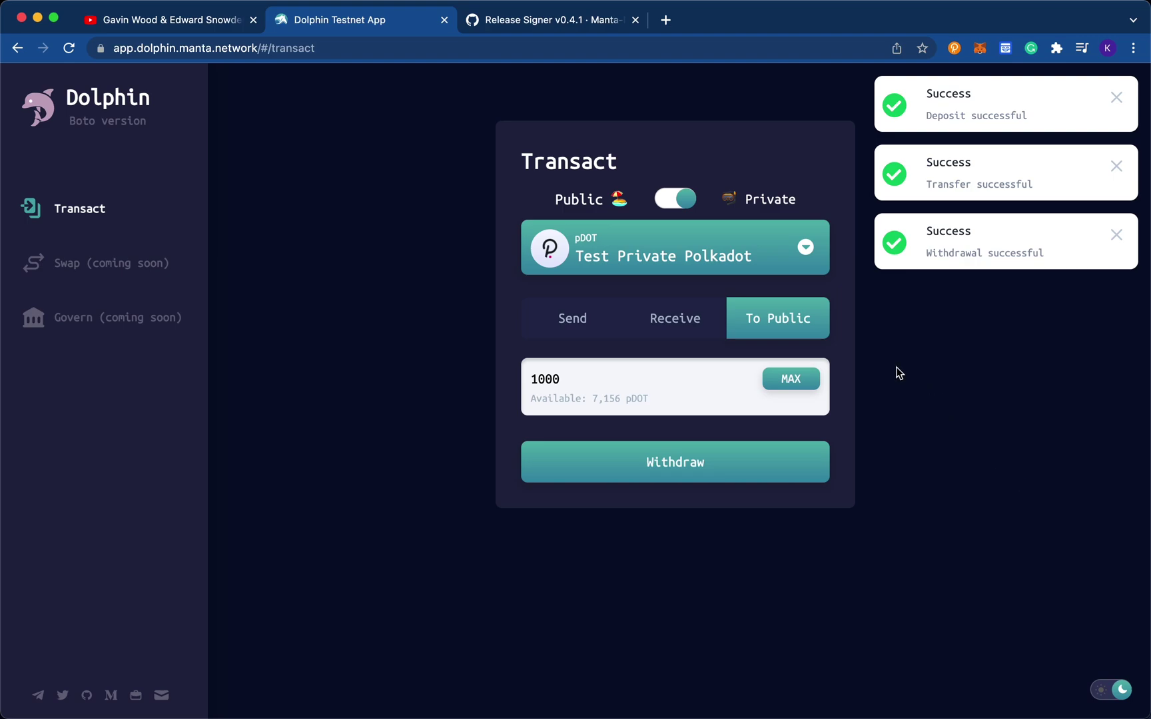
# View the public DOT balance of 2,738, then return to the private pDOT view
pyautogui.click(669, 200)
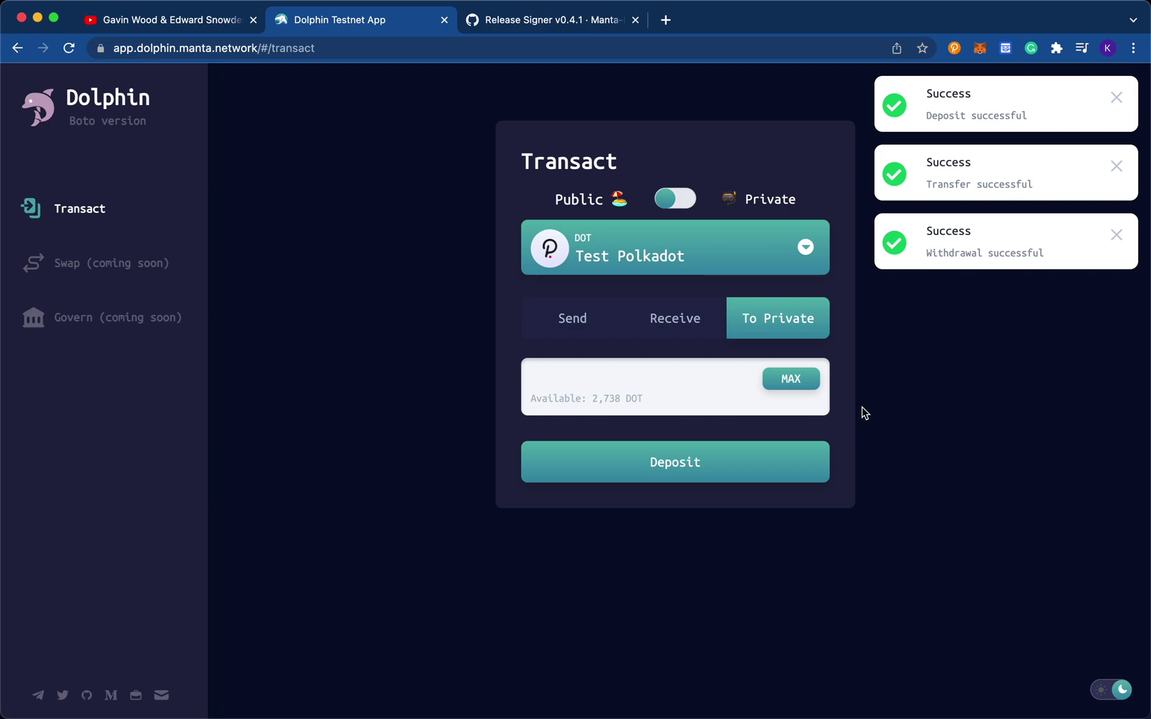
pyautogui.click(678, 200)
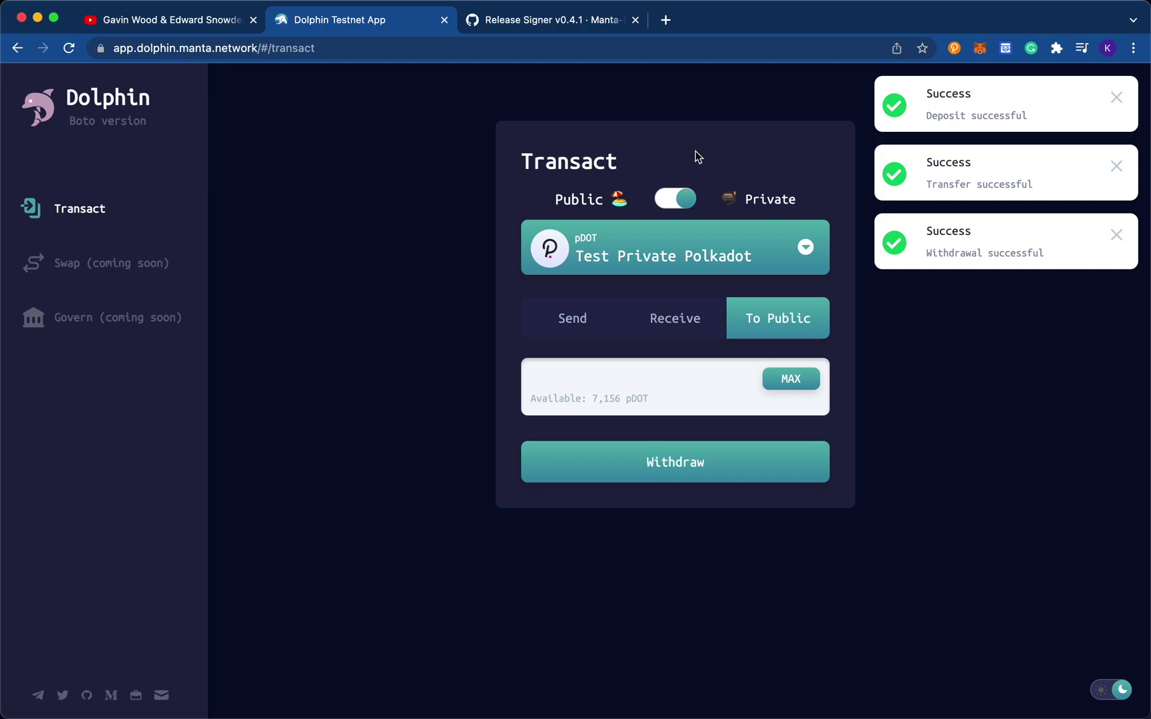
# Generate two new private pDOT receiving addresses and select the second address's text
pyautogui.click(678, 316)
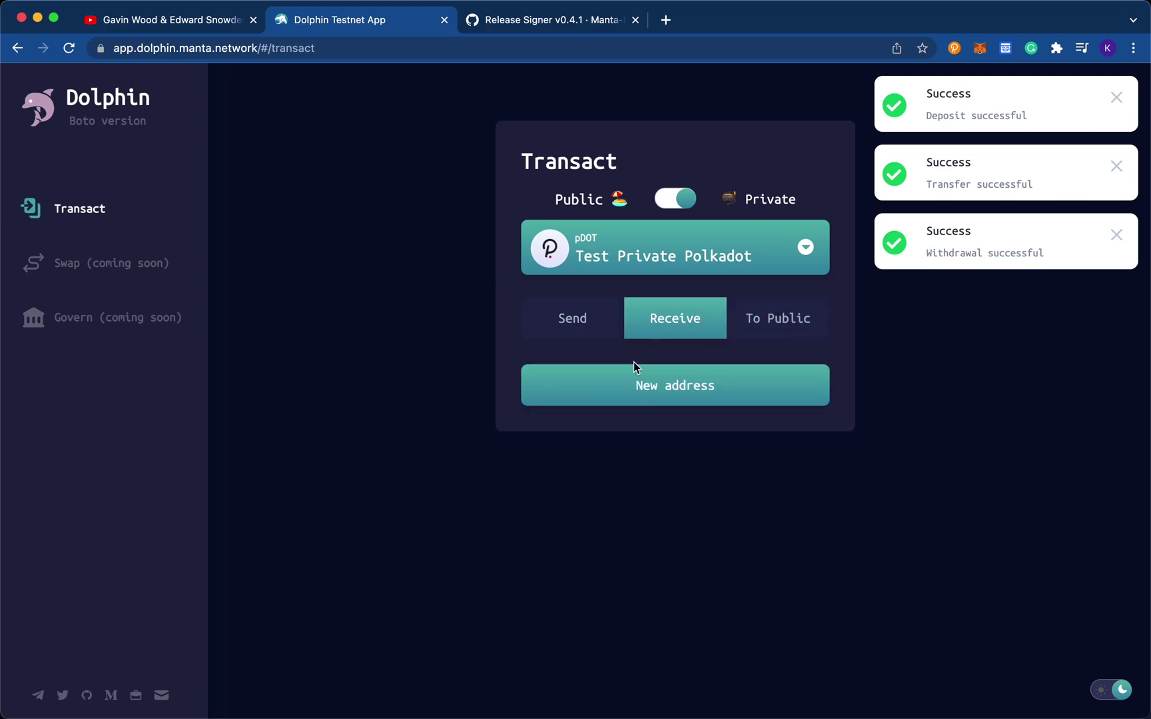
pyautogui.click(626, 388)
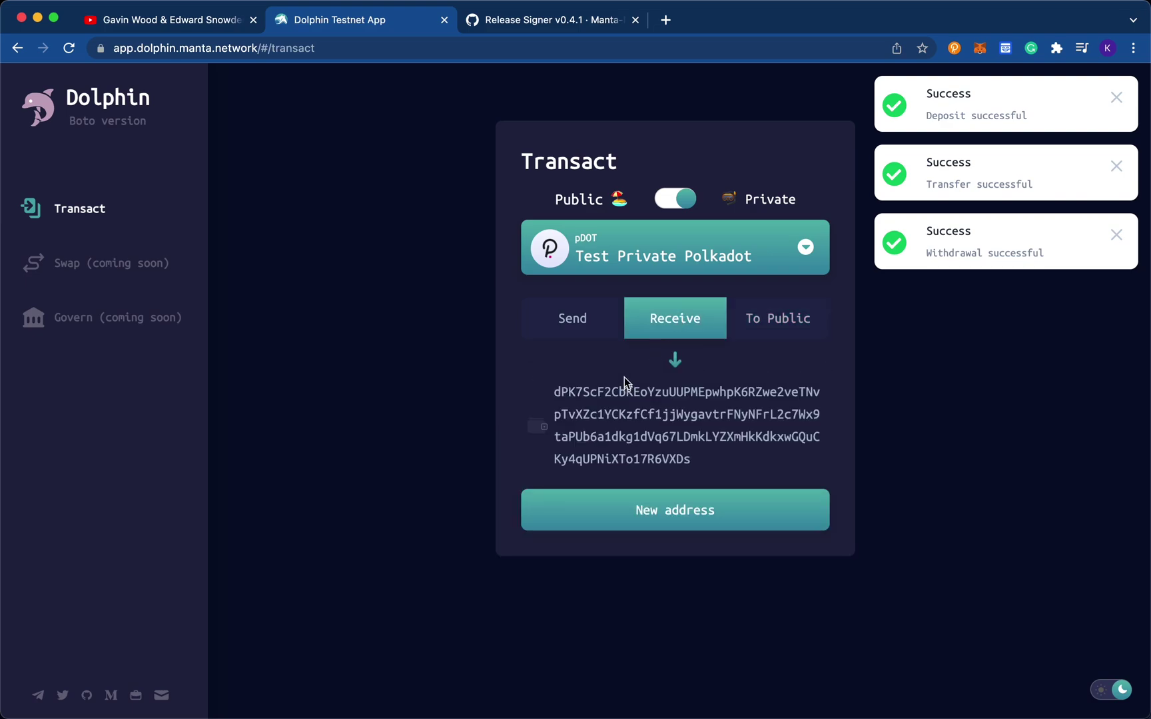
pyautogui.click(599, 336)
pyautogui.click(688, 338)
pyautogui.click(685, 385)
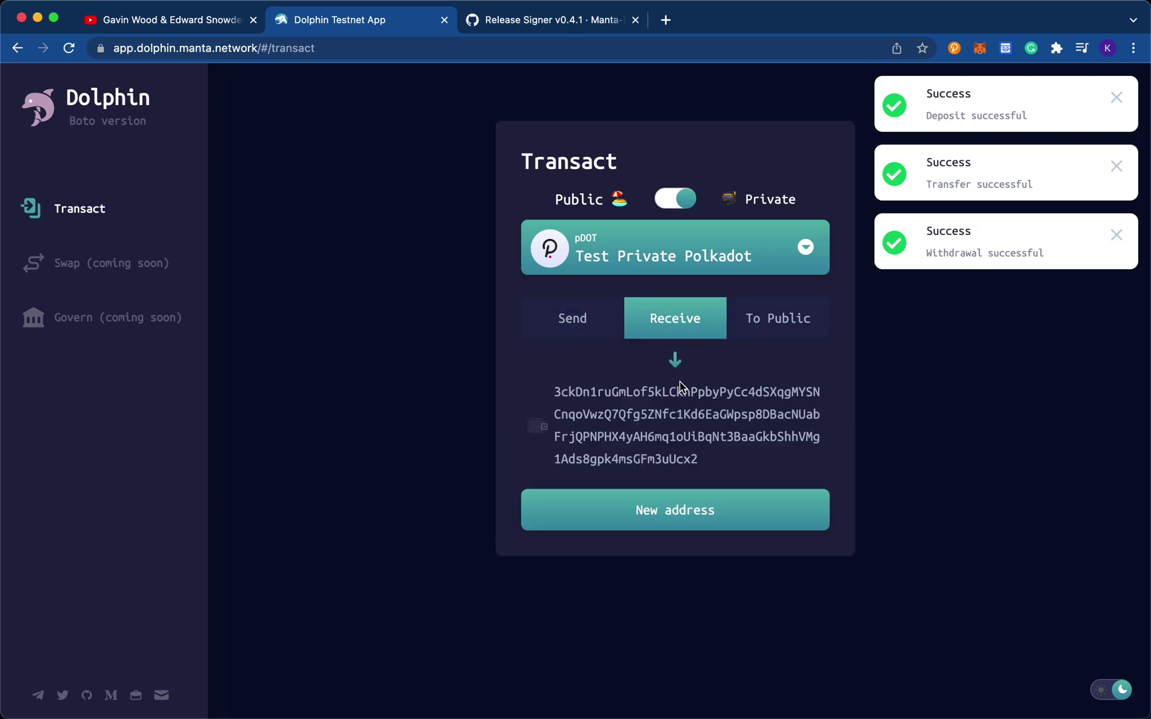
pyautogui.moveTo(555, 392); pyautogui.dragTo(712, 458)
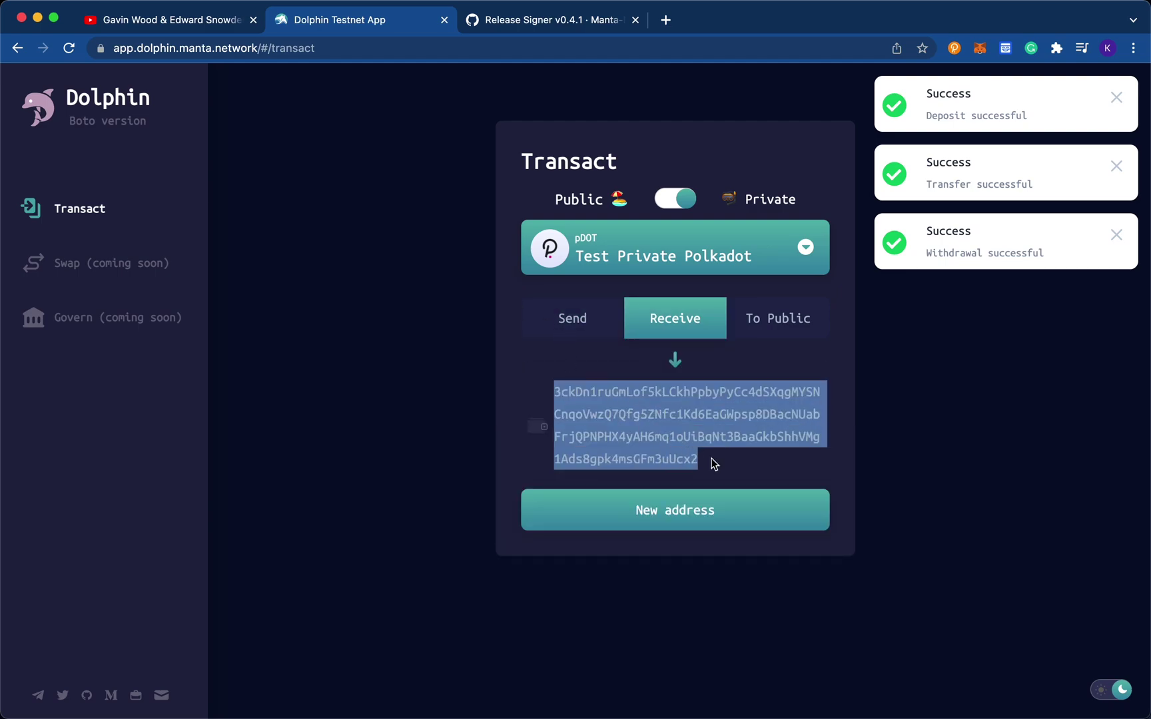
# Generate two more private receiving addresses, selecting each new address before clearing the selection
pyautogui.click(588, 333)
pyautogui.click(658, 325)
pyautogui.click(673, 388)
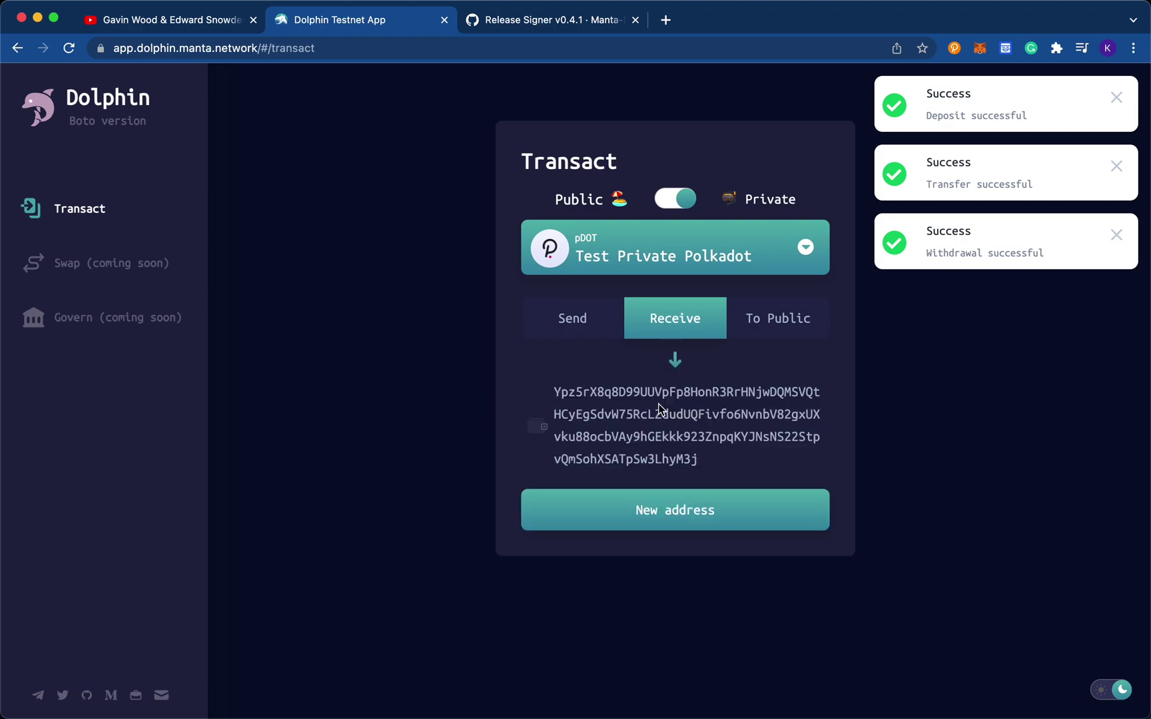
pyautogui.moveTo(554, 401); pyautogui.dragTo(788, 503)
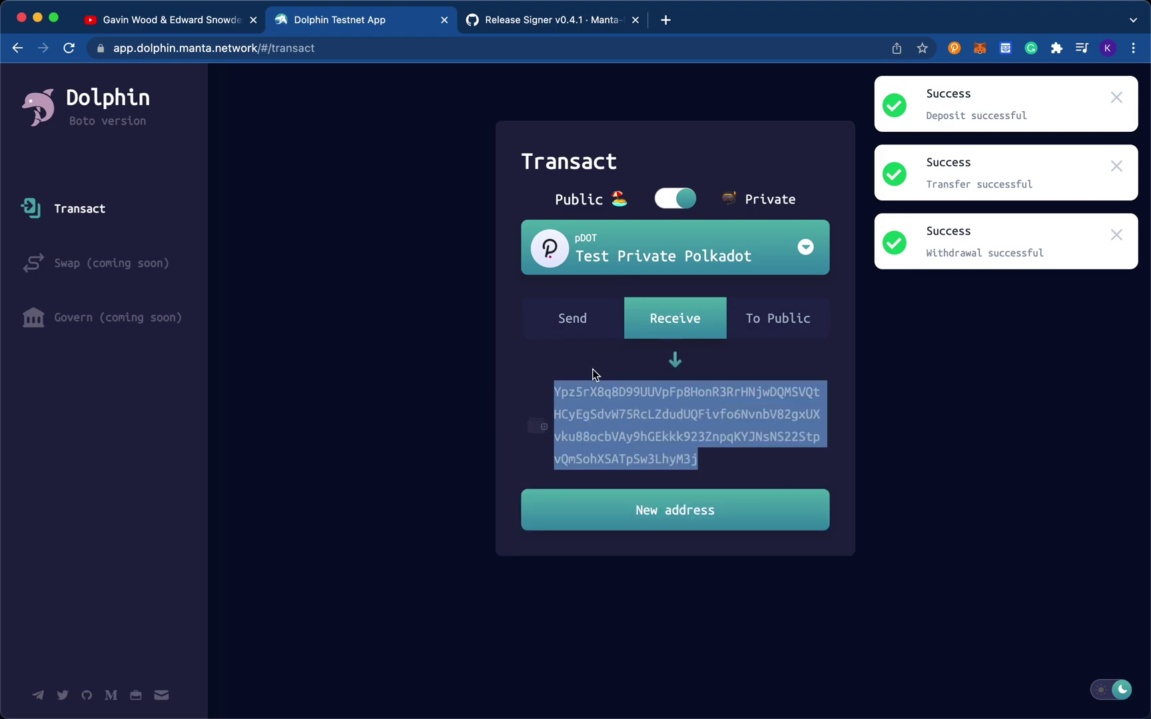
pyautogui.click(605, 337)
pyautogui.click(670, 337)
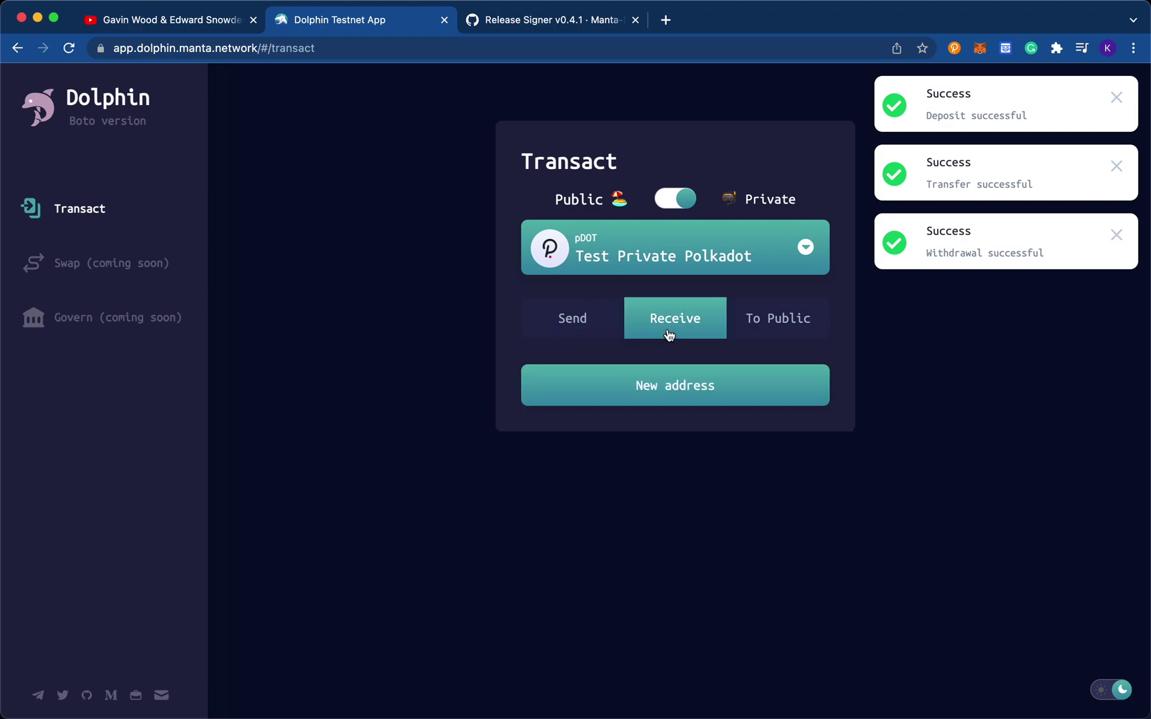
pyautogui.click(672, 386)
pyautogui.moveTo(548, 393); pyautogui.dragTo(588, 378)
pyautogui.click(709, 462)
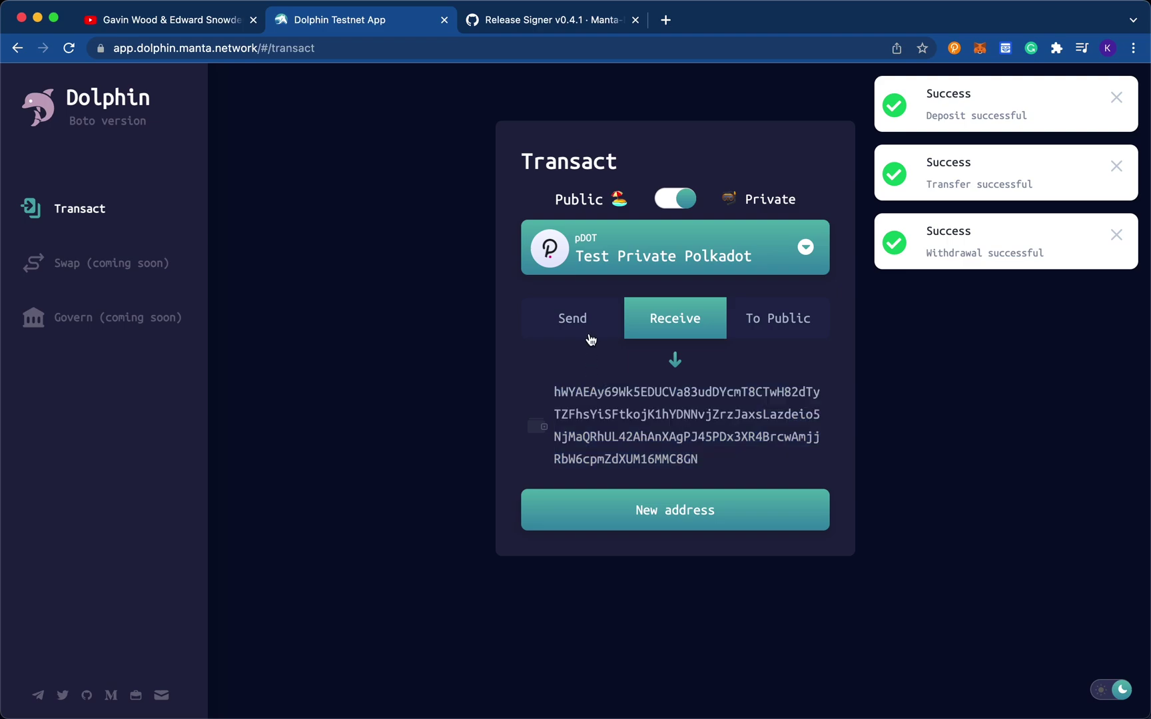